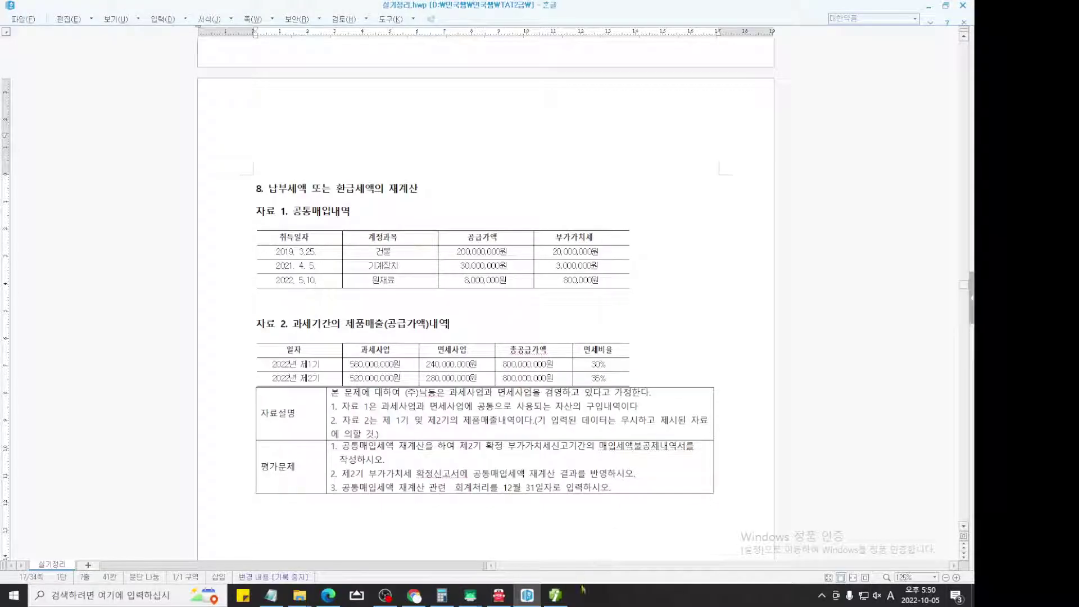
# Switch to the accounting program and set the elapsed tax periods (경과된과세기간수) of the building row to 7.
pyautogui.click(555, 597)
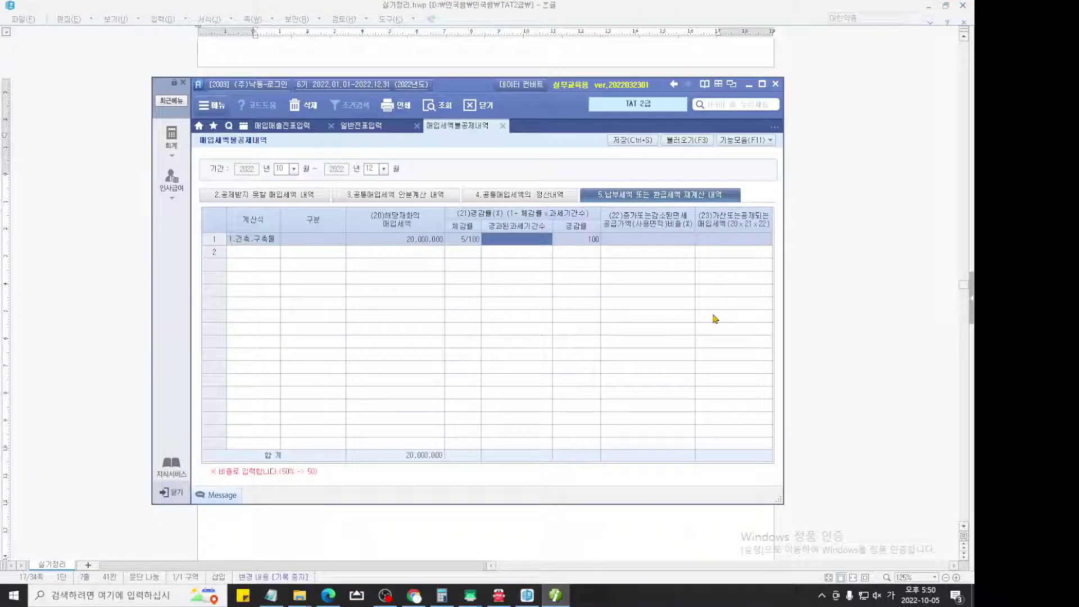
pyautogui.write('7')
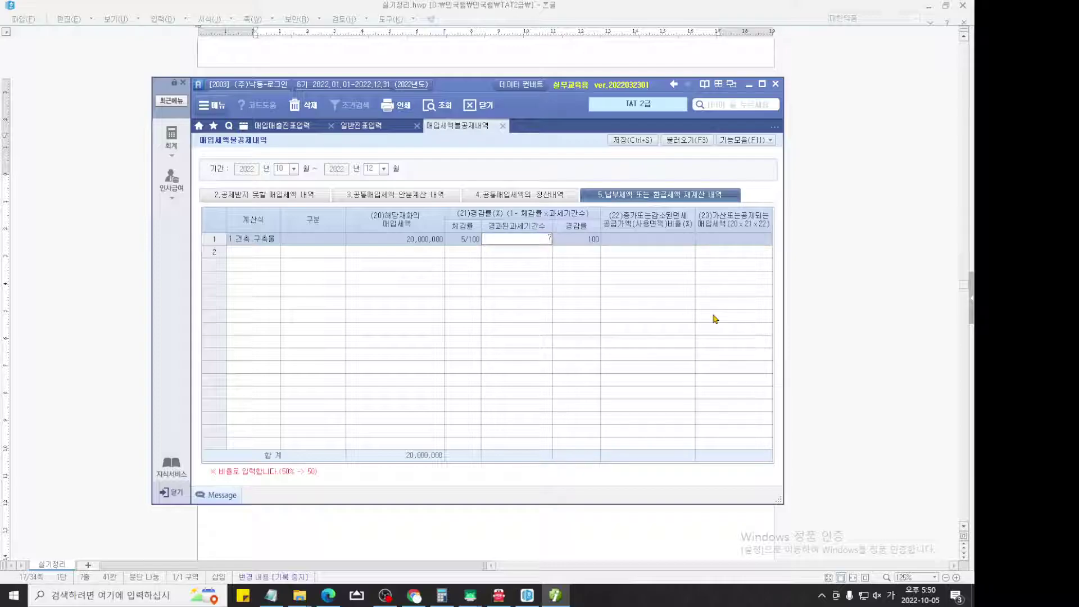
pyautogui.press('Return')
# Magnify the recalculation table and circle the building row's reduction rate (경감률) with the screen pen.
pyautogui.hotkey('ctrl', '2')
pyautogui.scroll(8, 498, 268)
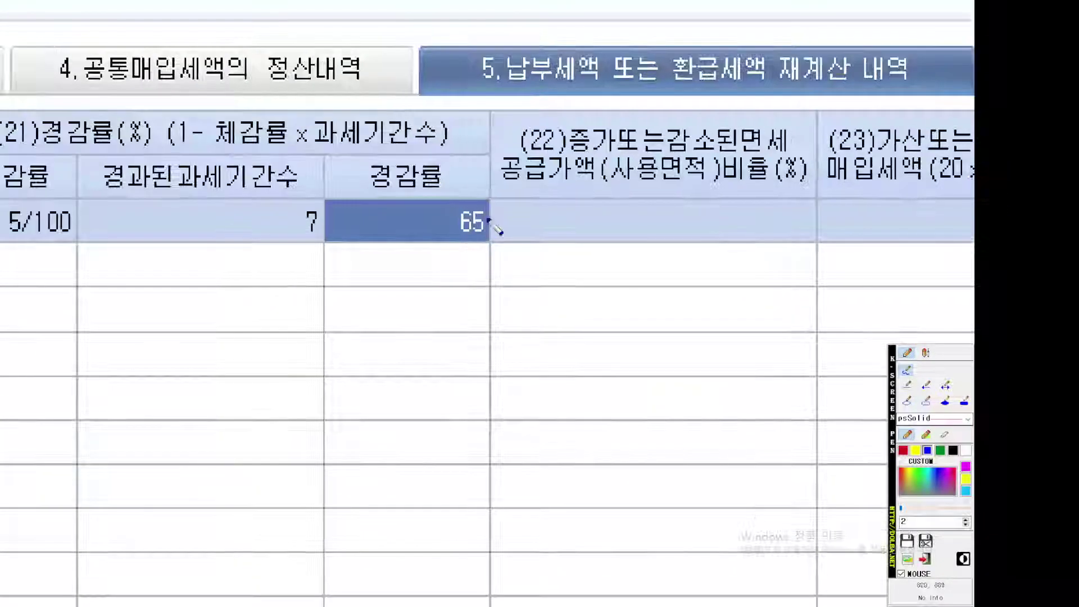
pyautogui.moveTo(500, 240)
pyautogui.mouseDown()
pyautogui.moveTo(414, 259)
pyautogui.moveTo(410, 181)
pyautogui.moveTo(493, 202)
pyautogui.moveTo(502, 238)
pyautogui.mouseUp()
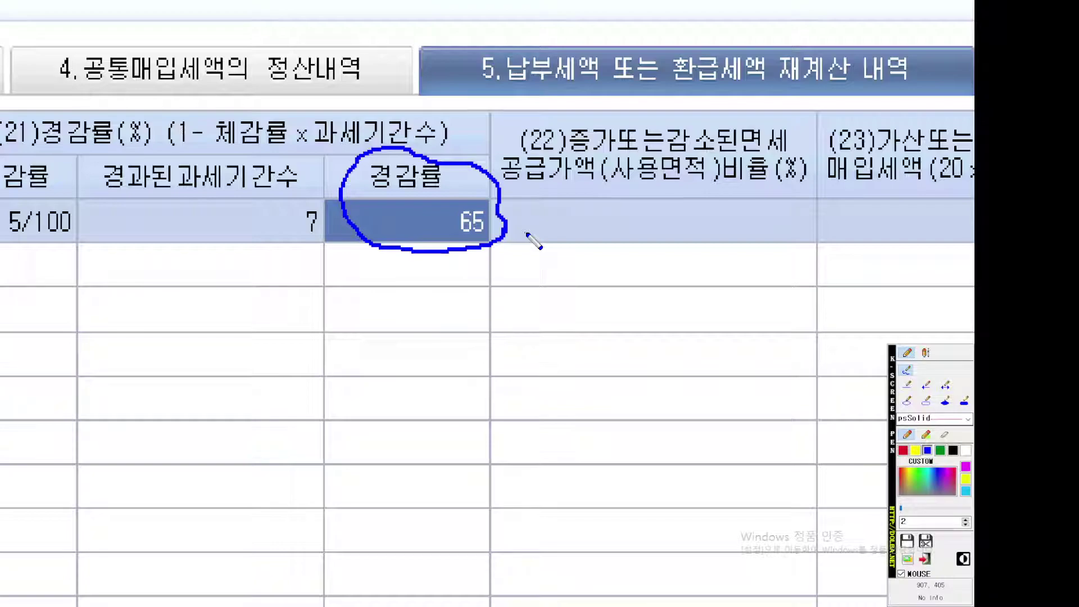
pyautogui.rightClick(657, 241)
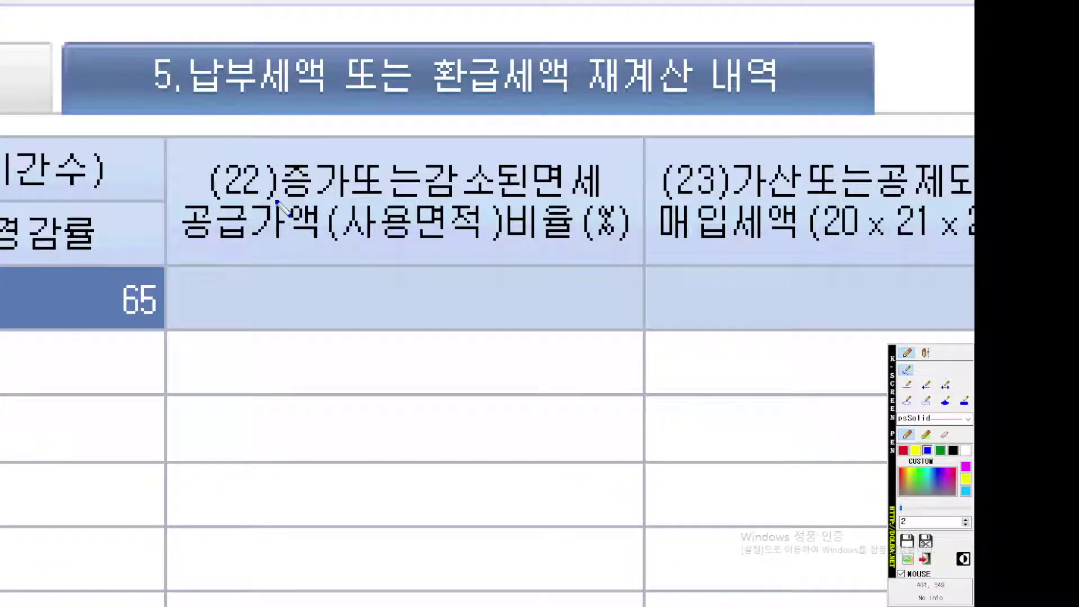
# Mark the column (22) heading for the increased or decreased exempt ratio and its empty building-row cell with the screen pen.
pyautogui.moveTo(307, 205); pyautogui.dragTo(630, 201)
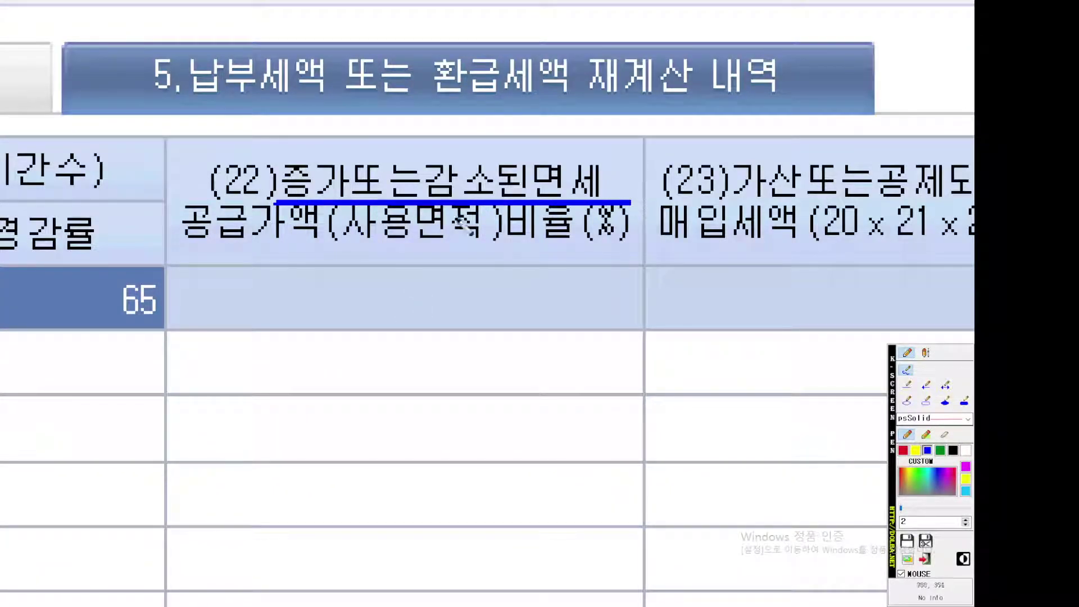
pyautogui.moveTo(200, 245); pyautogui.dragTo(628, 247)
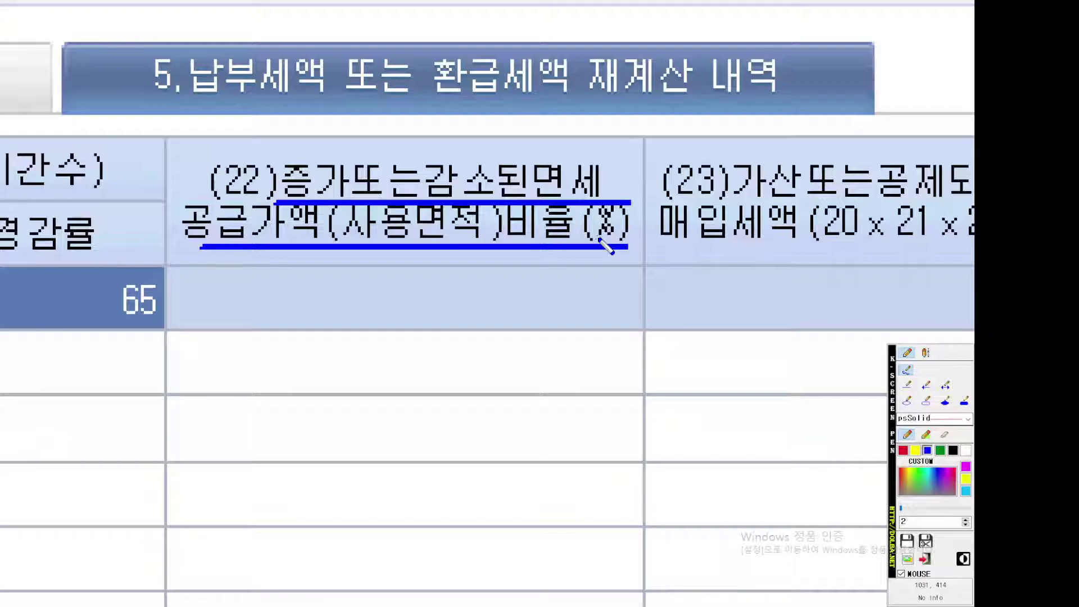
pyautogui.scroll(2, 411, 302)
pyautogui.moveTo(564, 326)
pyautogui.mouseDown()
pyautogui.moveTo(485, 349)
pyautogui.moveTo(397, 239)
pyautogui.moveTo(388, 430)
pyautogui.mouseUp()
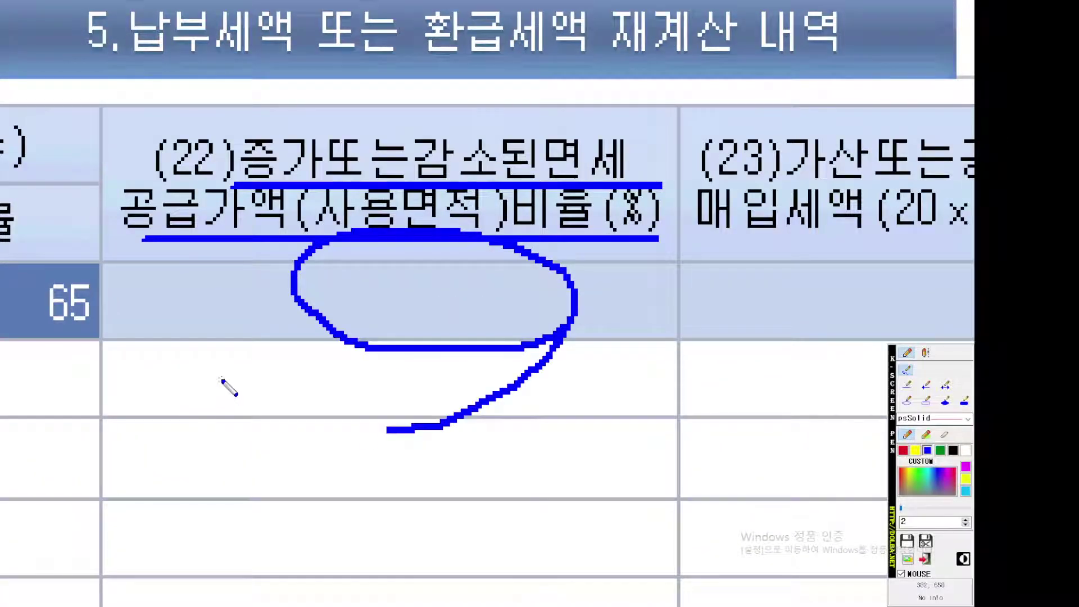
pyautogui.moveTo(503, 194)
pyautogui.mouseDown()
pyautogui.moveTo(382, 151)
pyautogui.moveTo(475, 214)
pyautogui.moveTo(466, 214)
pyautogui.mouseUp()
pyautogui.scroll(-1, 526, 257)
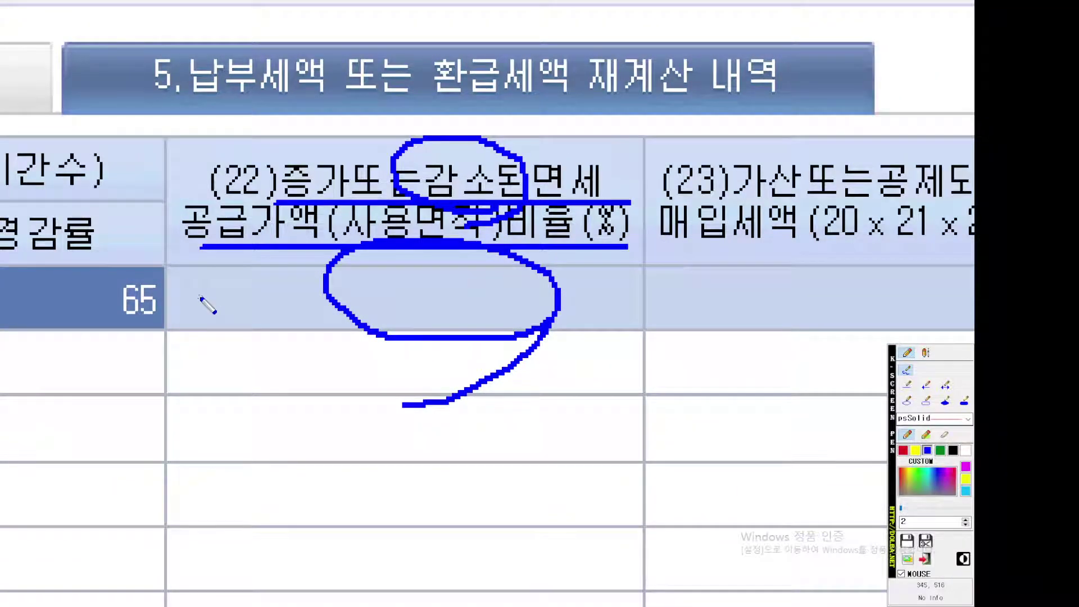
pyautogui.moveTo(200, 296); pyautogui.dragTo(454, 288)
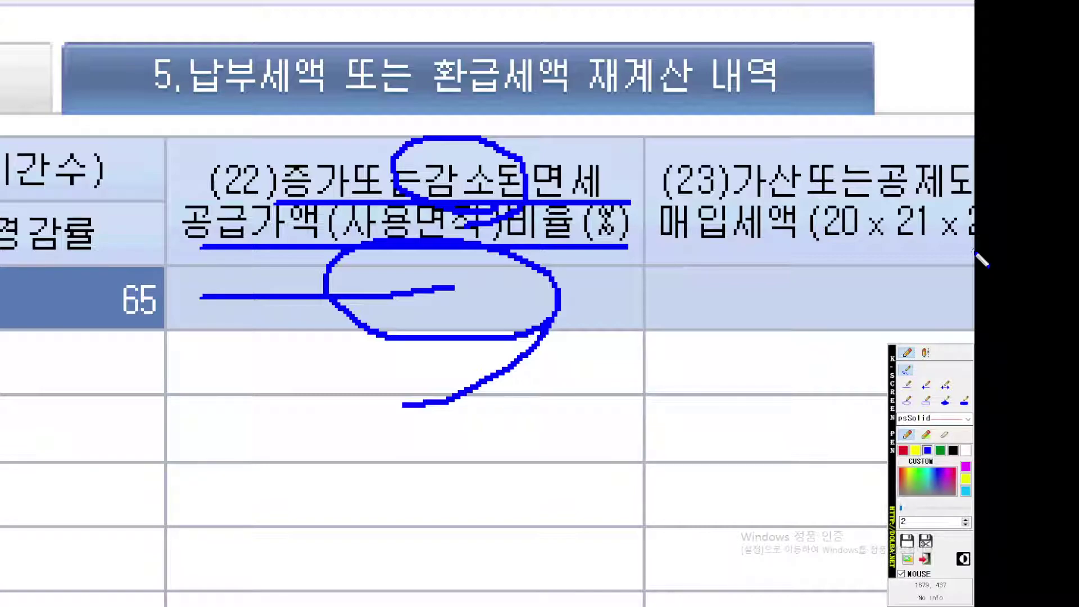
pyautogui.moveTo(437, 239)
pyautogui.mouseDown()
pyautogui.moveTo(453, 304)
pyautogui.moveTo(398, 325)
pyautogui.mouseUp()
pyautogui.moveTo(455, 256); pyautogui.dragTo(505, 253)
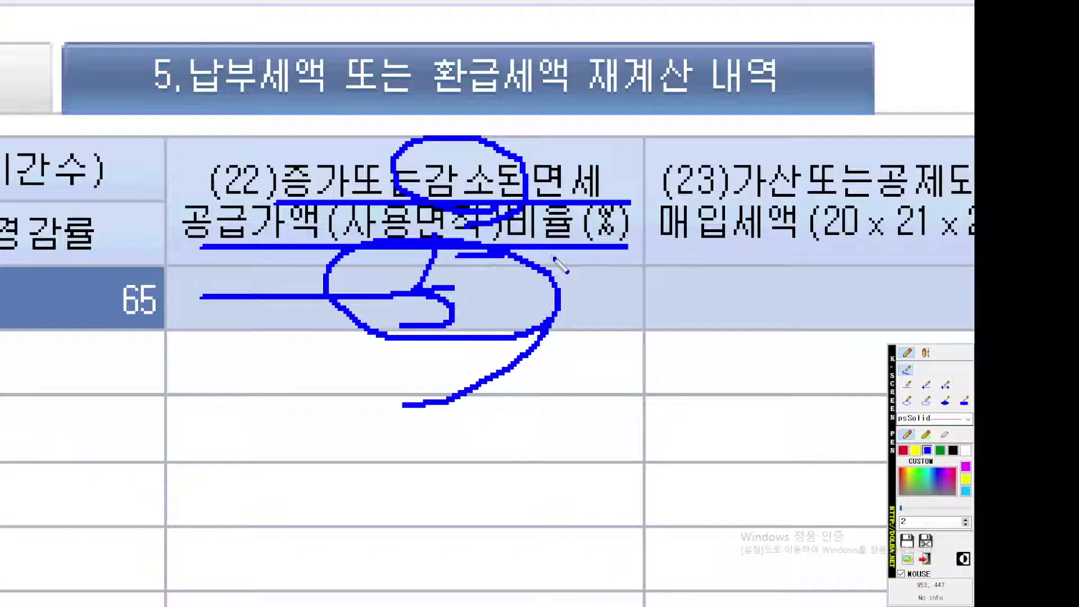
pyautogui.press('Escape')
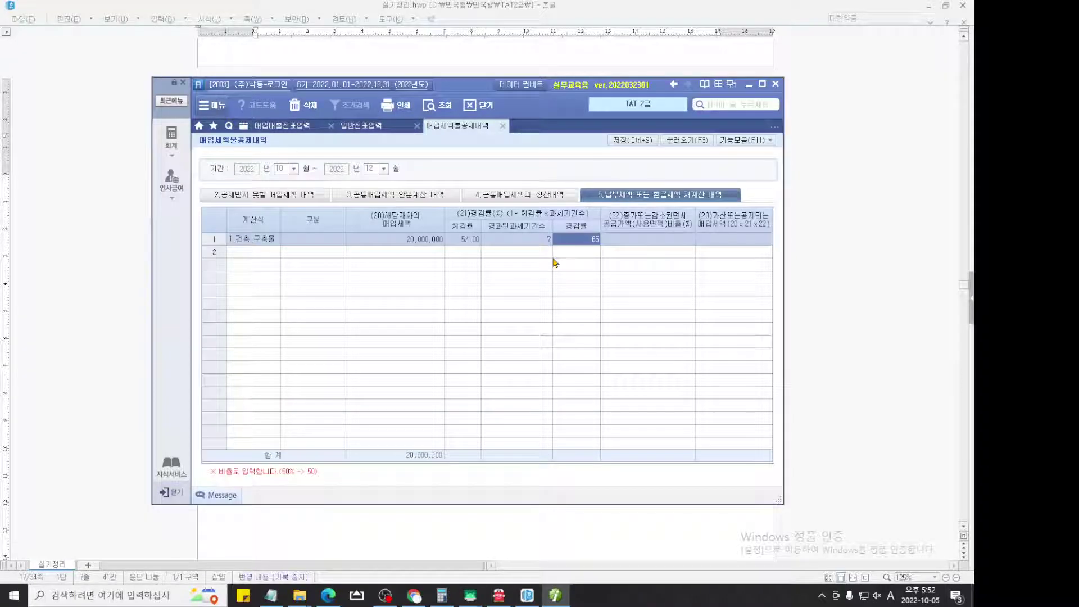
# Set the increased or decreased exempt supply ratio (22) of the building row to 5.
pyautogui.press('Return')
pyautogui.write('55')
pyautogui.press('Return')
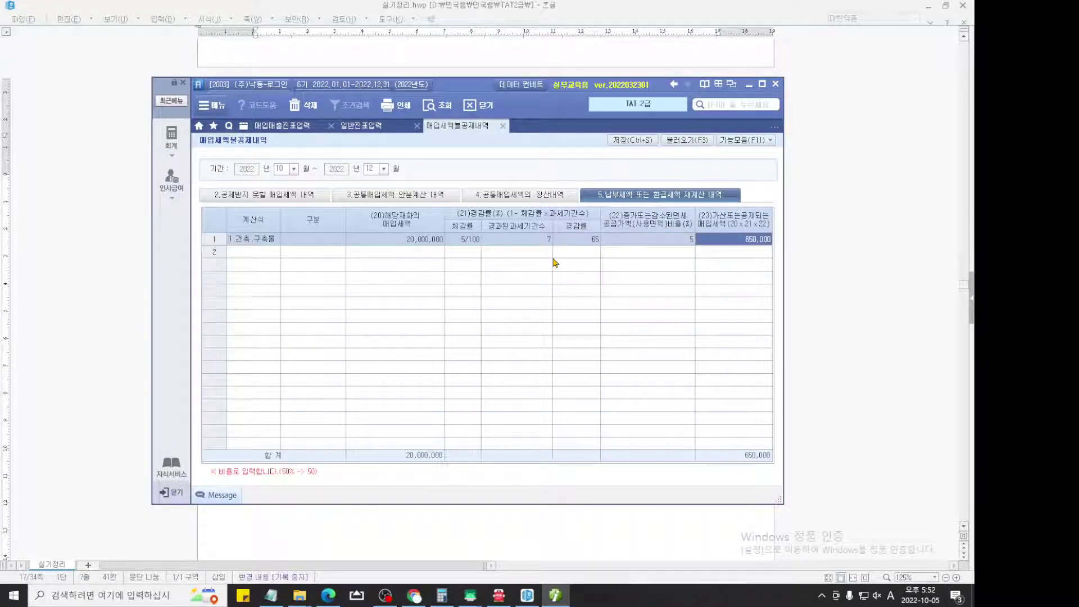
# Examine the building row's added or deducted input tax in column (23) of the recalculation table.
pyautogui.hotkey('ctrl', '2')
pyautogui.scroll(2, 636, 269)
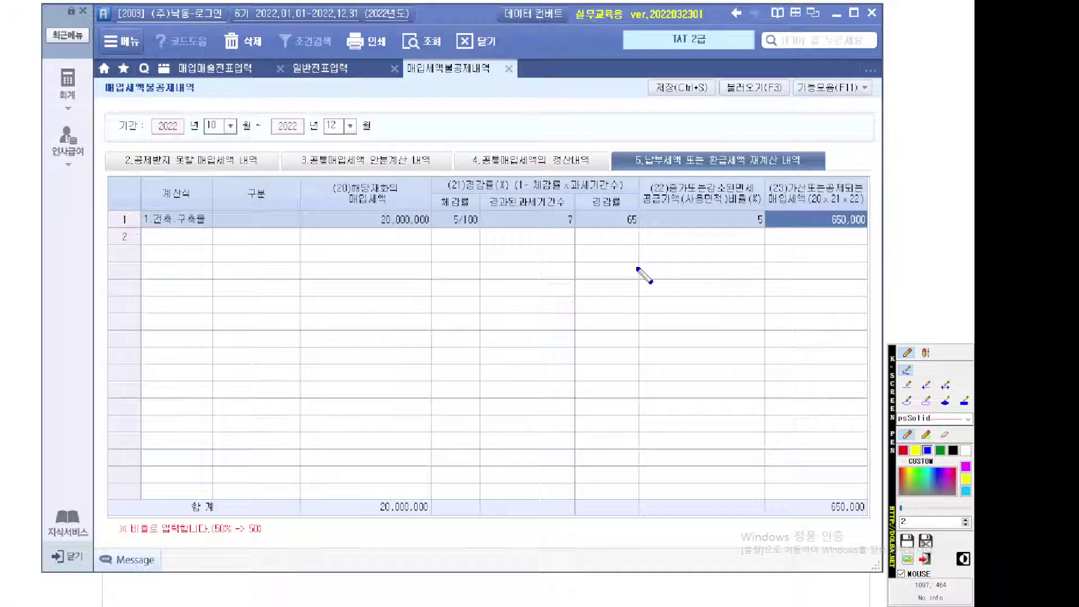
pyautogui.scroll(4, 644, 276)
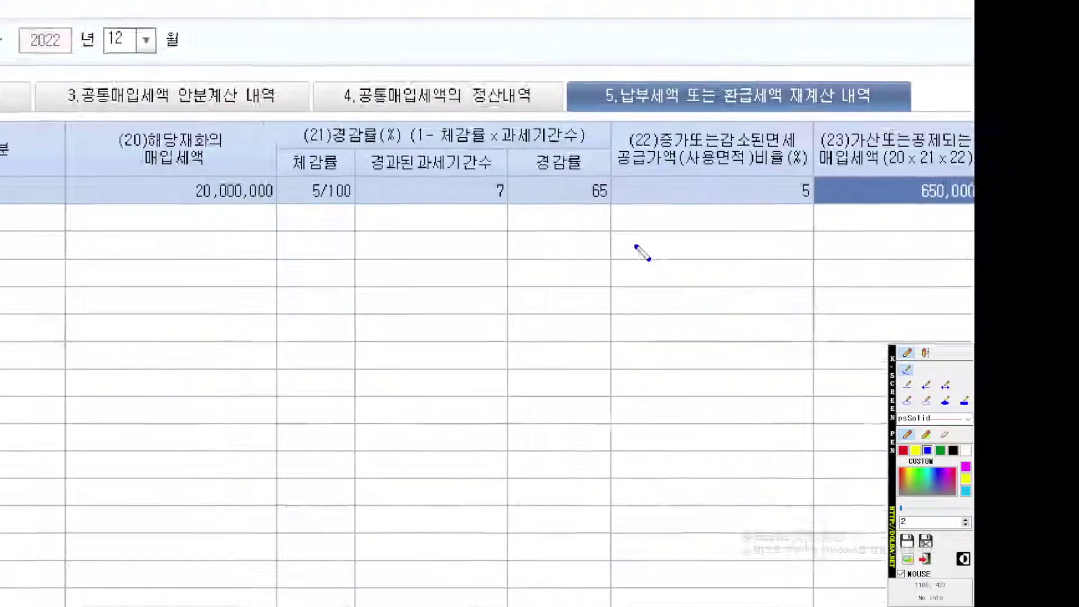
pyautogui.scroll(-3, 635, 246)
pyautogui.scroll(4, 686, 250)
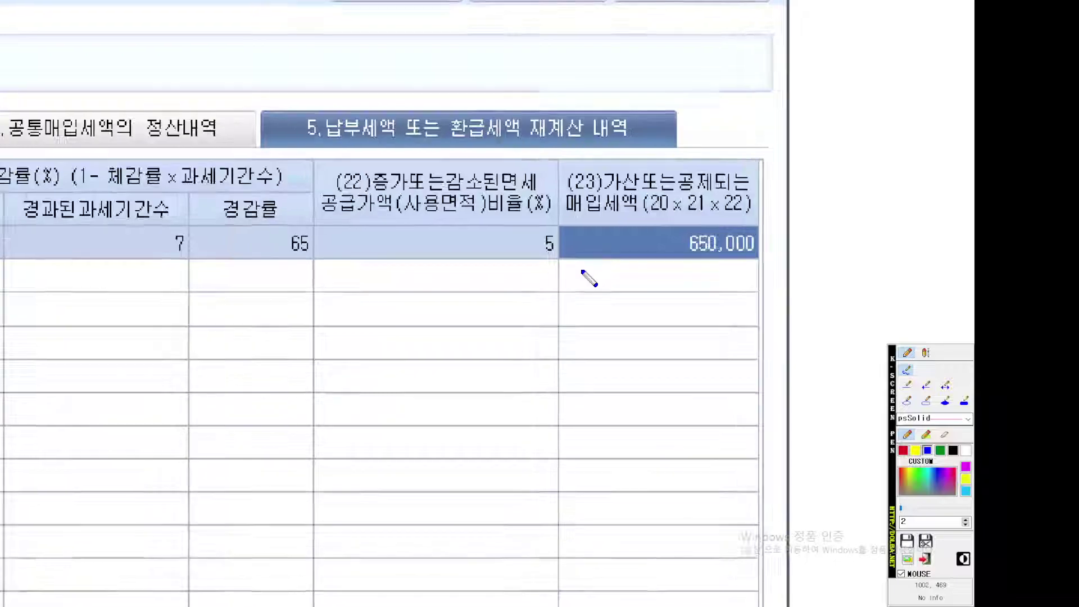
pyautogui.scroll(1, 581, 270)
pyautogui.moveTo(582, 270); pyautogui.dragTo(627, 273)
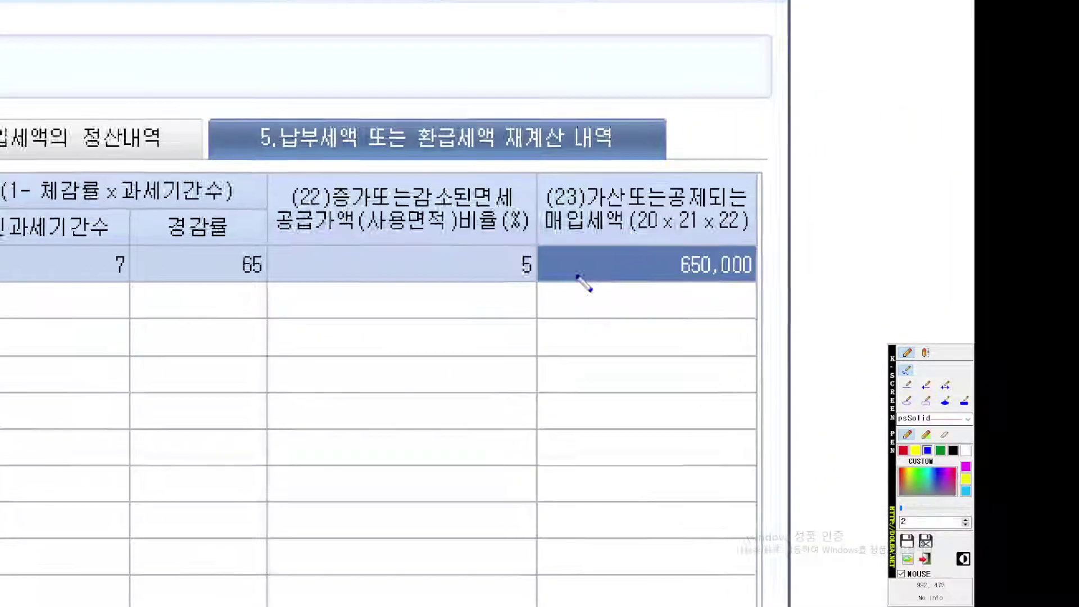
pyautogui.scroll(2, 571, 281)
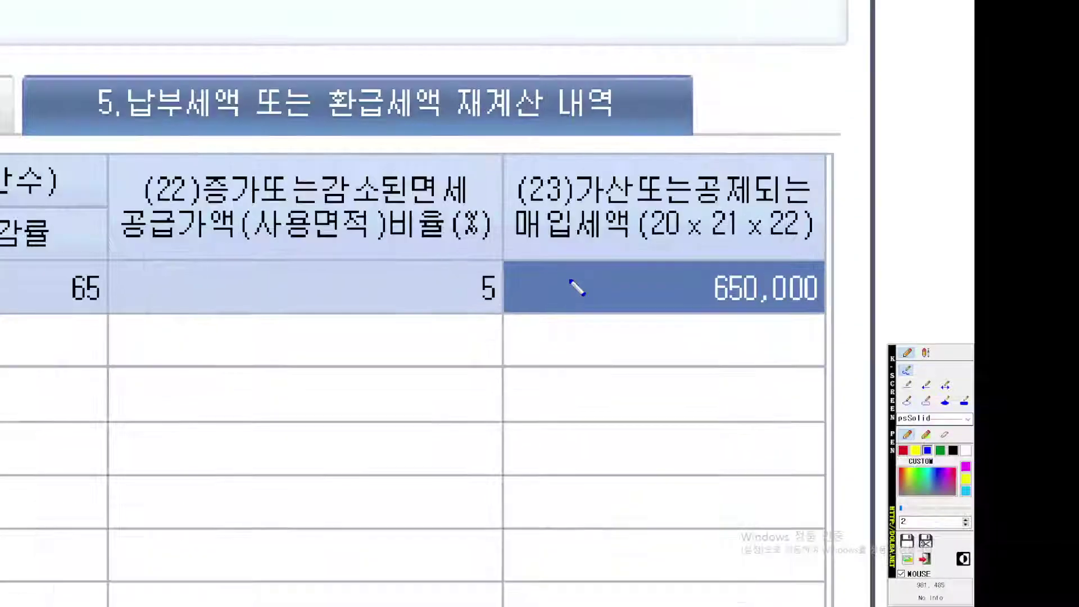
pyautogui.scroll(1, 578, 289)
pyautogui.moveTo(906, 318)
pyautogui.mouseDown()
pyautogui.moveTo(690, 264)
pyautogui.moveTo(938, 288)
pyautogui.moveTo(815, 326)
pyautogui.mouseUp()
pyautogui.rightClick(317, 127)
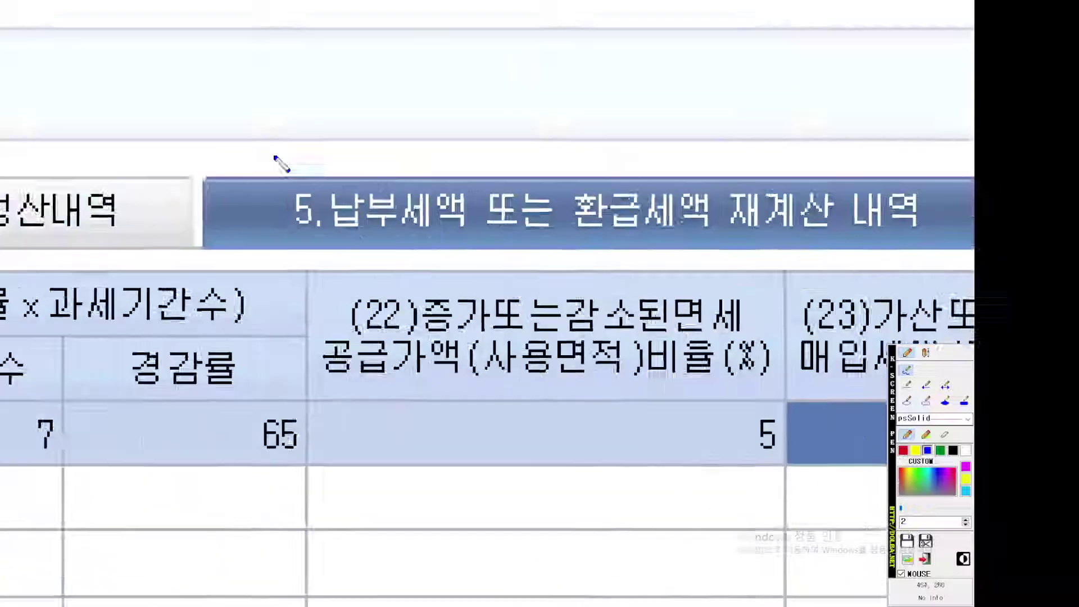
# Underline the form title 매입세액불공제내역 and circle the column (23) amount with the screen pen.
pyautogui.scroll(-2, 337, 169)
pyautogui.scroll(2, 415, 192)
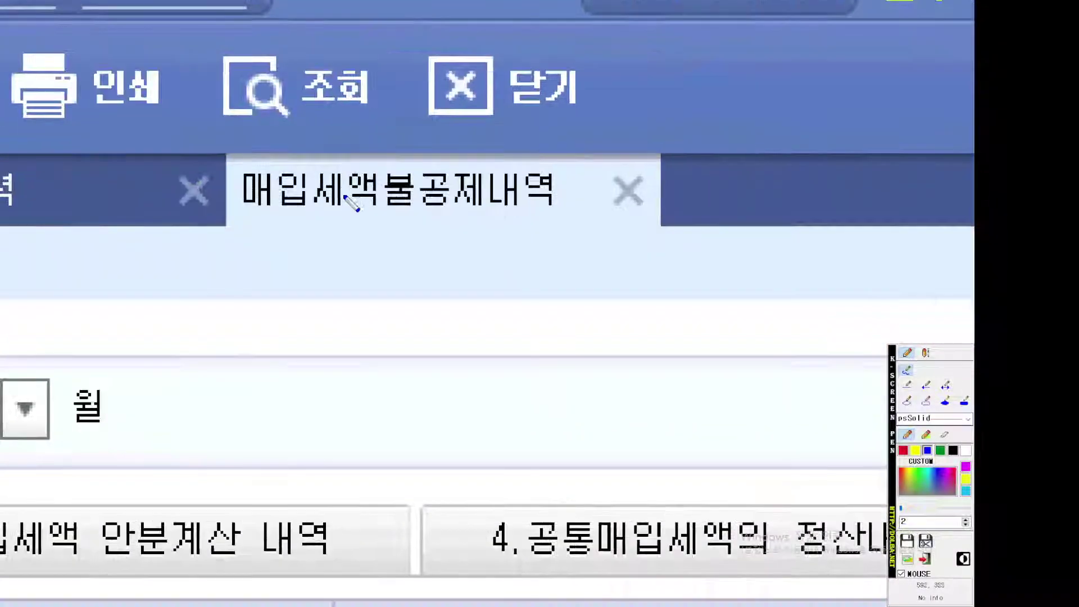
pyautogui.moveTo(262, 202); pyautogui.dragTo(597, 202)
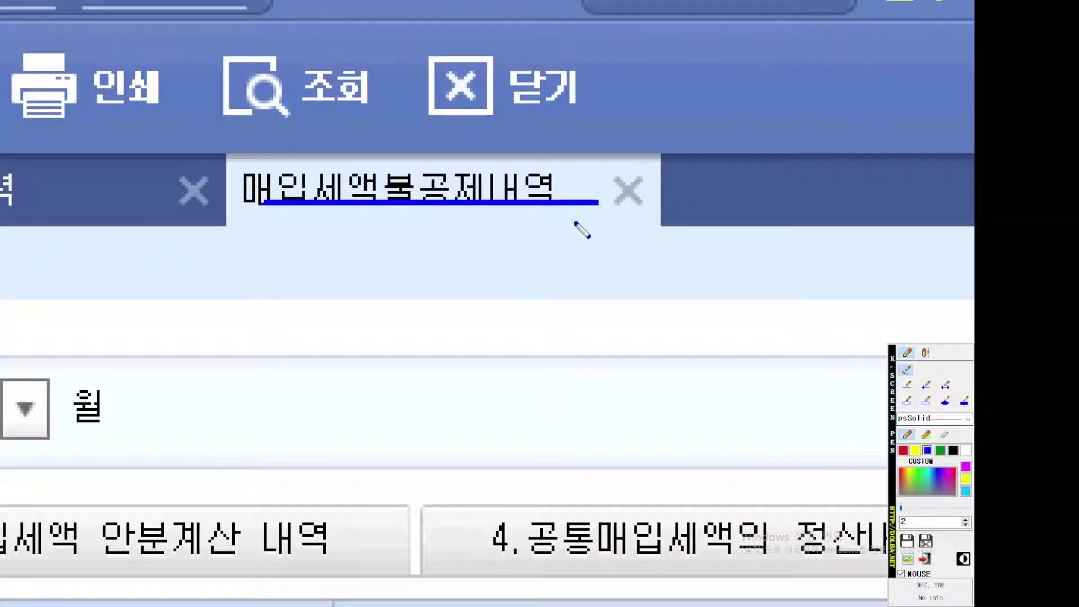
pyautogui.scroll(-2, 582, 229)
pyautogui.scroll(2, 629, 213)
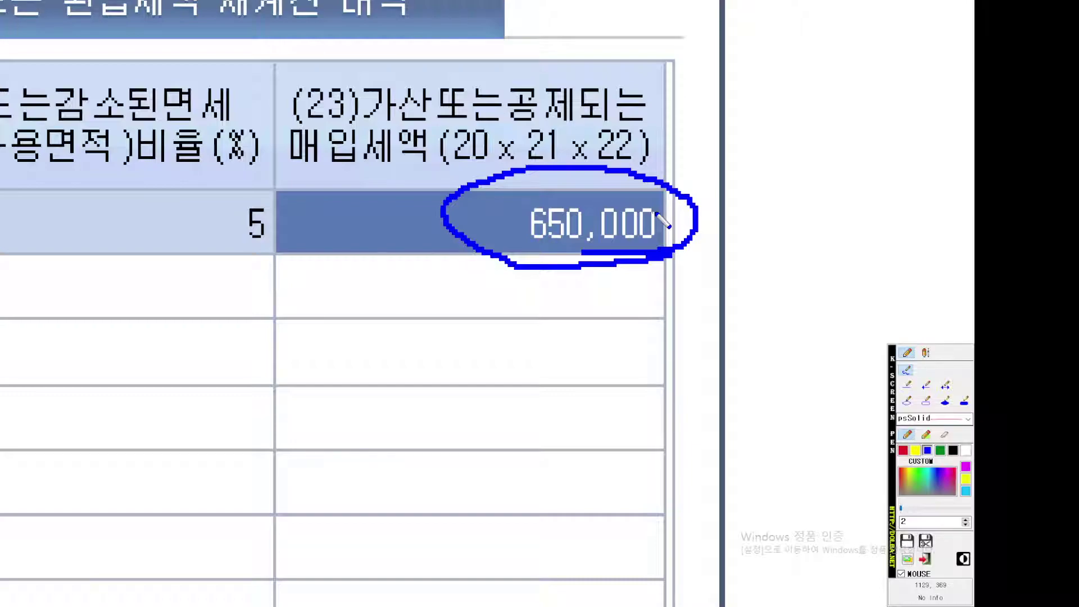
pyautogui.press('Escape')
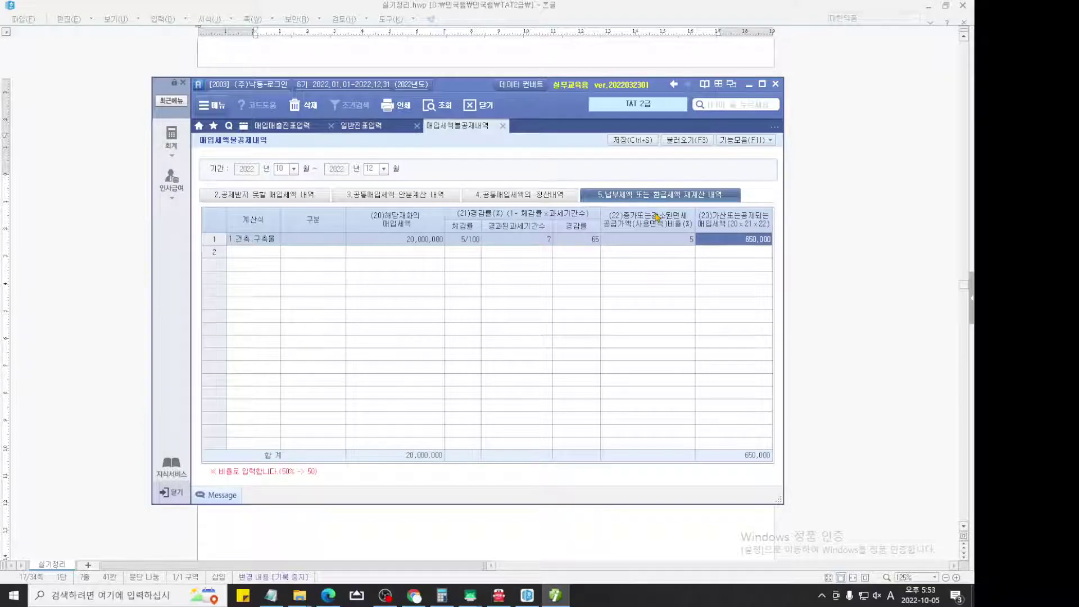
# Switch to the Hangul document and circle the machinery's acquisition date in the common purchases table with the screen pen.
pyautogui.click(813, 289)
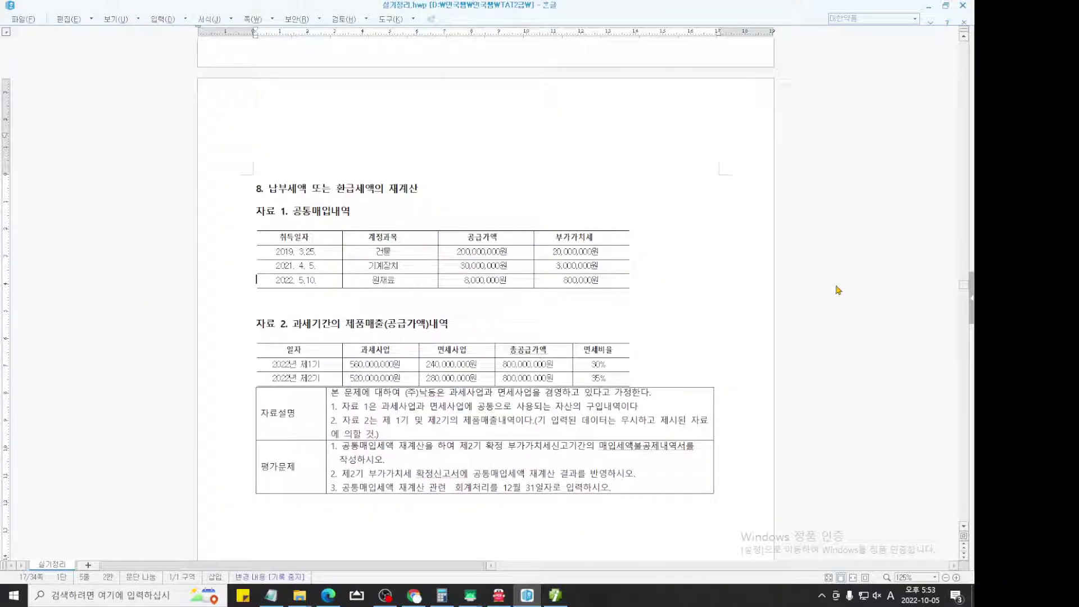
pyautogui.hotkey('ctrl', '2')
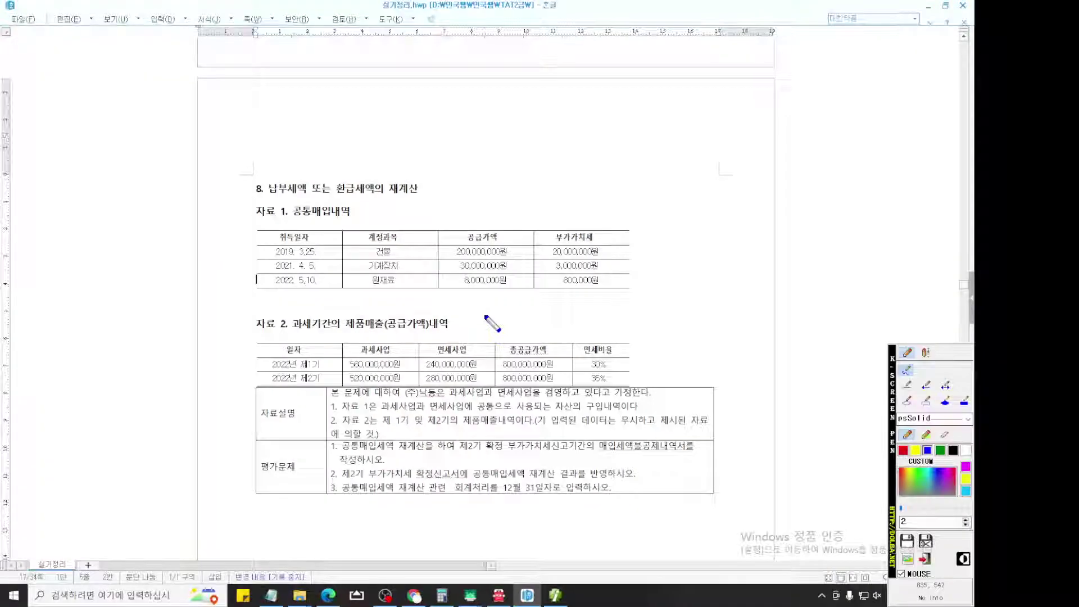
pyautogui.scroll(9, 484, 316)
pyautogui.scroll(-4, 486, 320)
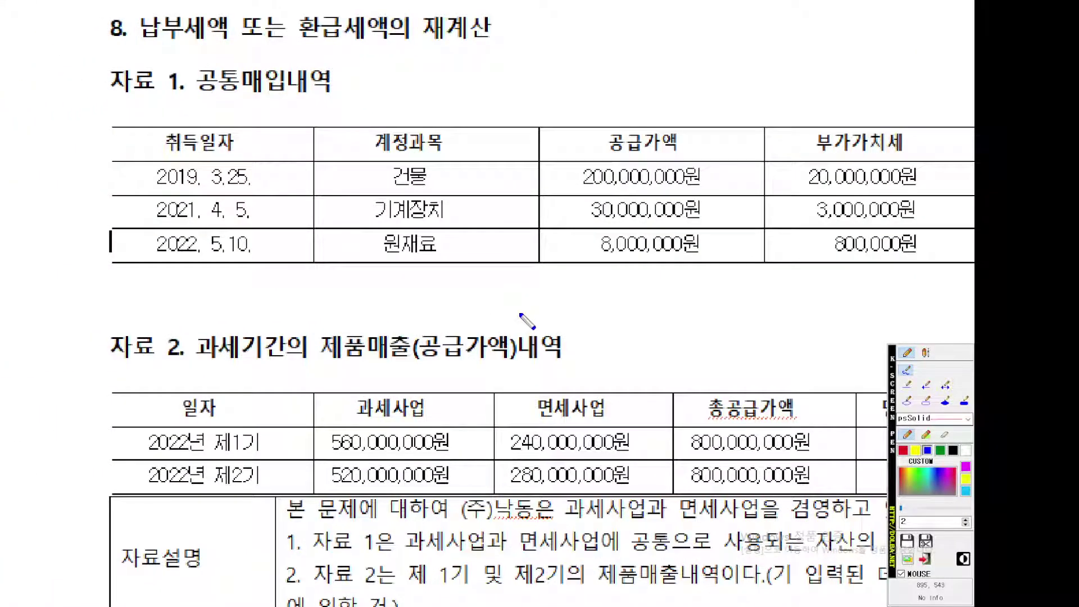
pyautogui.scroll(3, 517, 323)
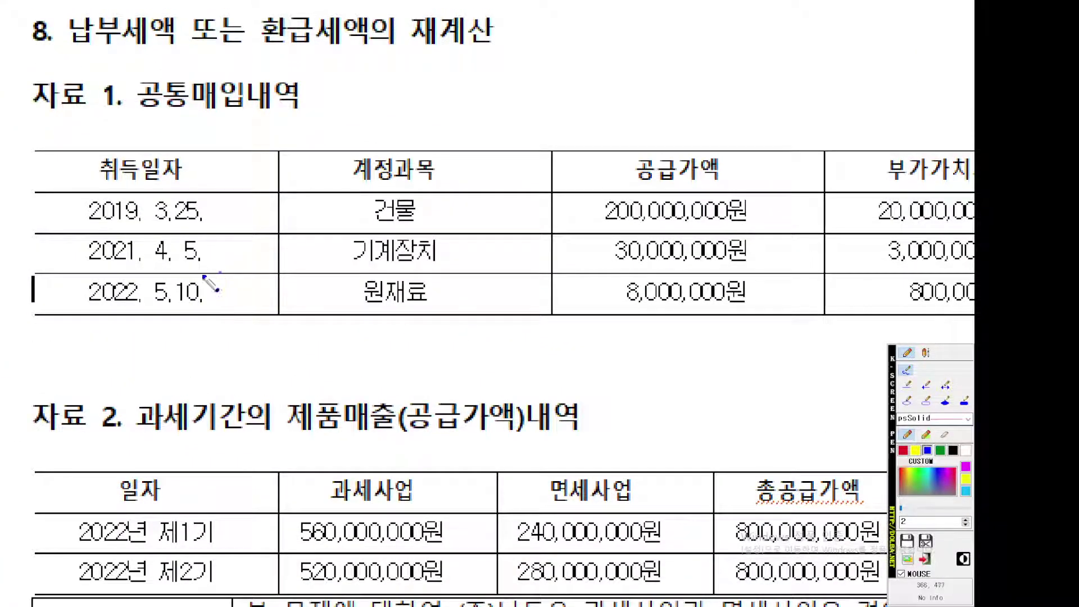
pyautogui.moveTo(221, 276)
pyautogui.mouseDown()
pyautogui.moveTo(51, 247)
pyautogui.moveTo(252, 251)
pyautogui.moveTo(189, 274)
pyautogui.mouseUp()
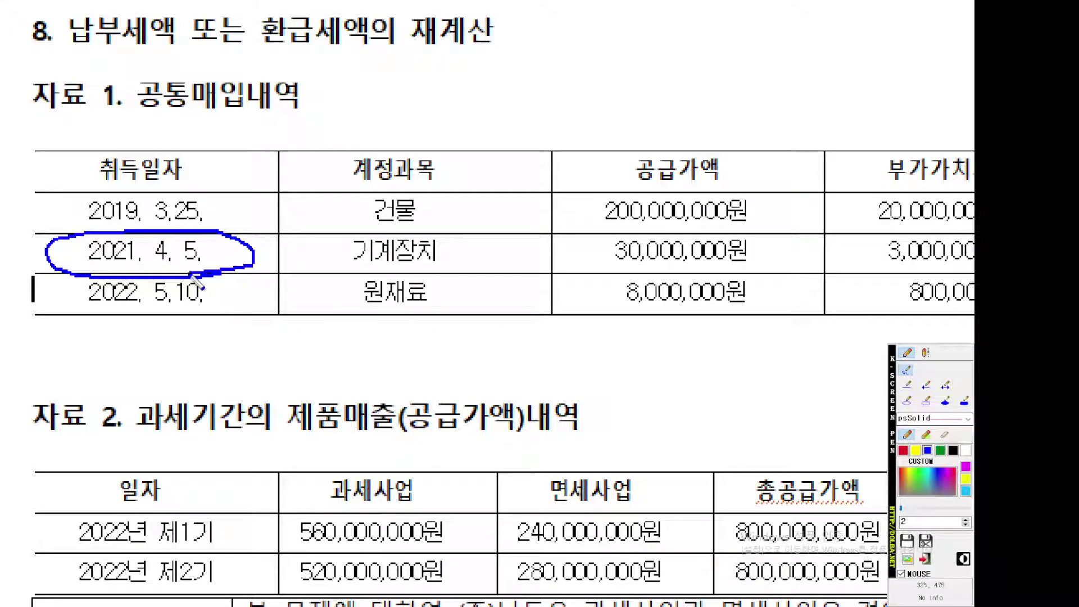
# Cross out the raw material (원재료) entry in the common purchases table with the screen pen.
pyautogui.rightClick(450, 275)
pyautogui.moveTo(467, 279); pyautogui.dragTo(247, 316)
pyautogui.moveTo(290, 280); pyautogui.dragTo(417, 335)
pyautogui.scroll(1, 466, 364)
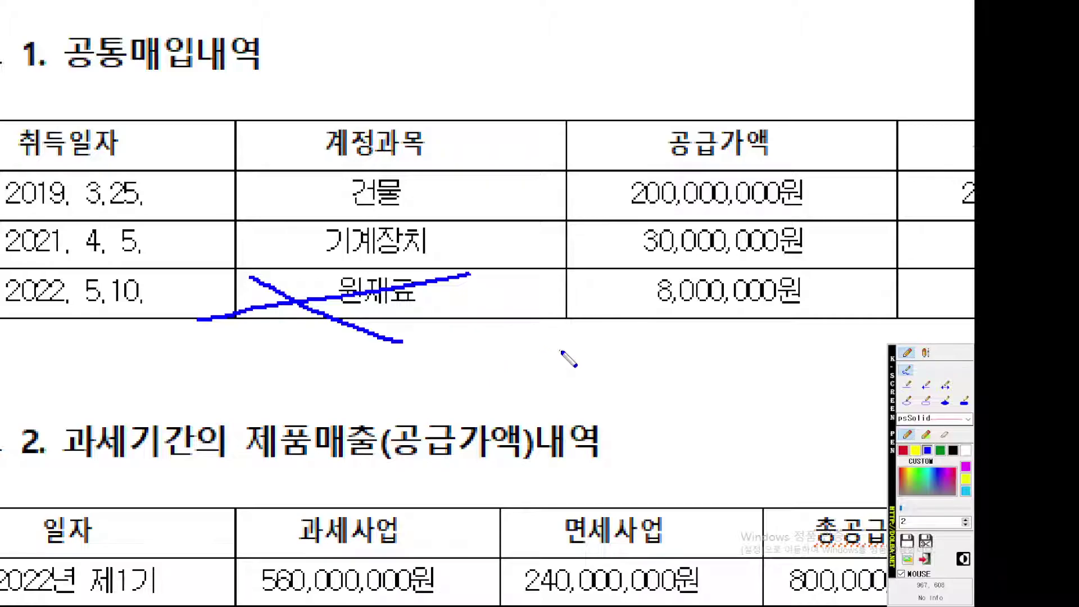
pyautogui.scroll(-1, 568, 361)
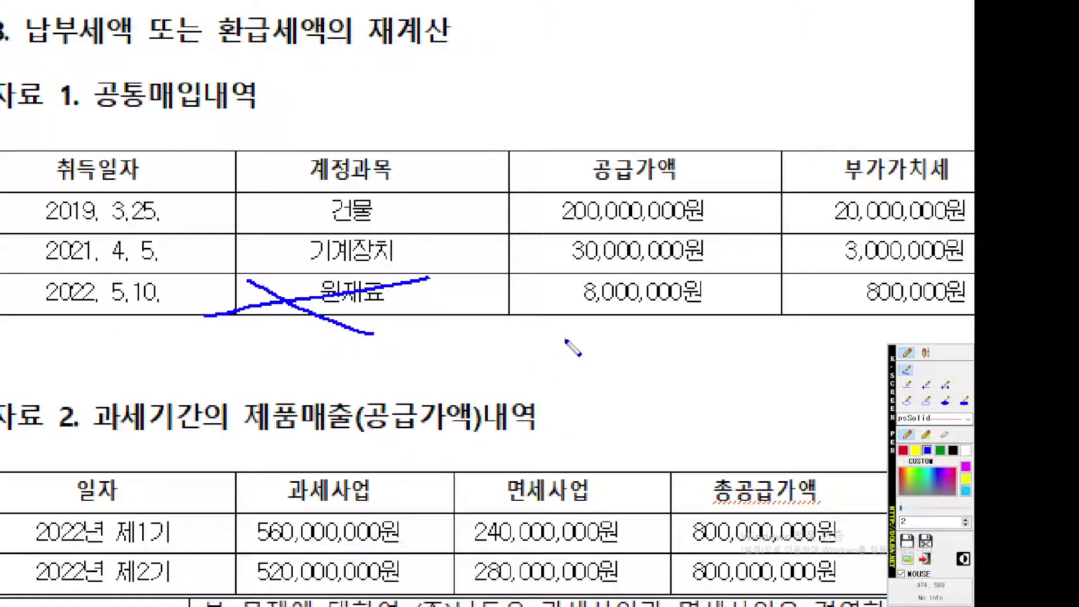
pyautogui.scroll(-2, 572, 348)
pyautogui.press('Escape')
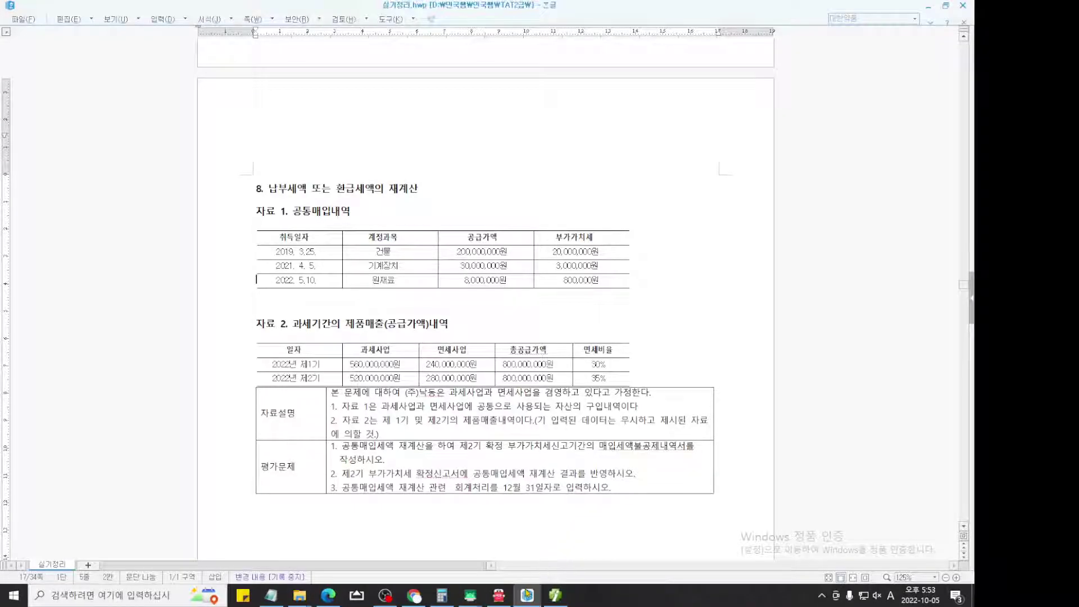
# Switch to the accounting program and underline the empty second row of the recalculation table with the screen pen.
pyautogui.click(555, 595)
pyautogui.scroll(3, 264, 278)
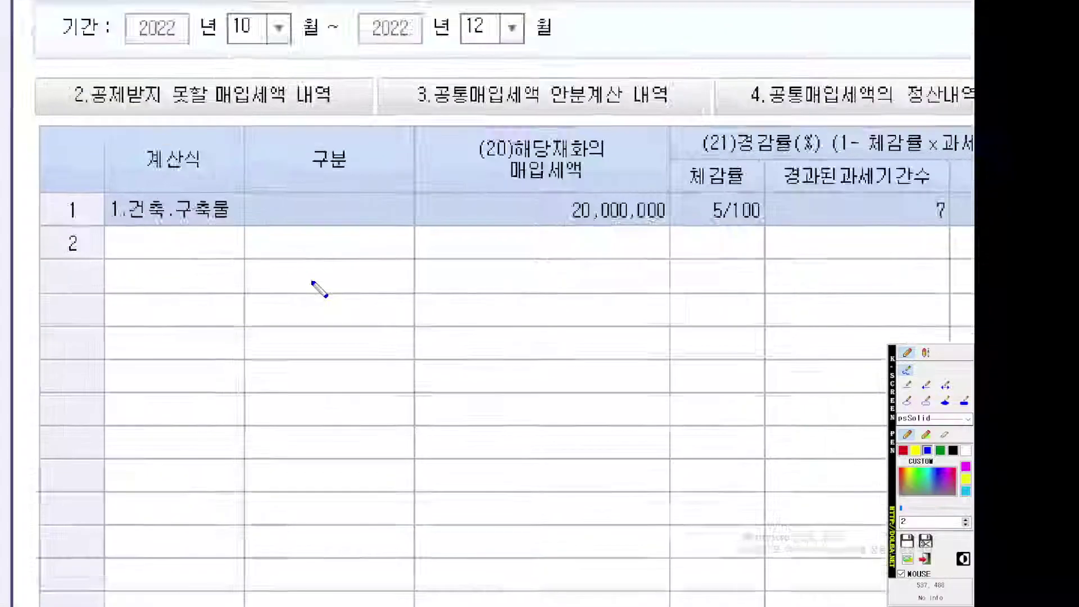
pyautogui.scroll(1, 312, 282)
pyautogui.moveTo(86, 249); pyautogui.dragTo(273, 248)
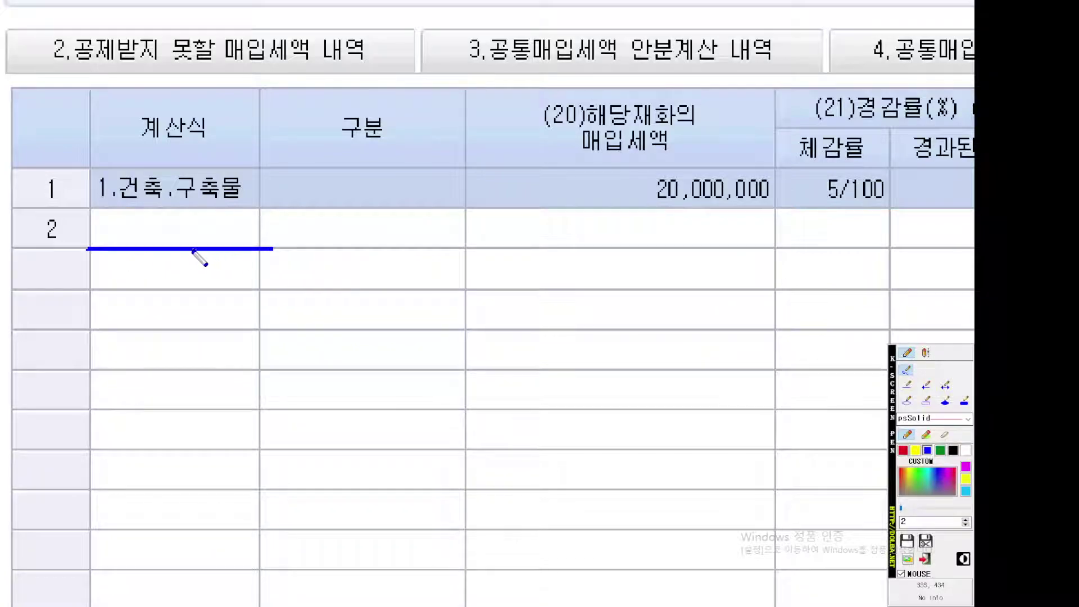
pyautogui.moveTo(192, 250); pyautogui.dragTo(347, 247)
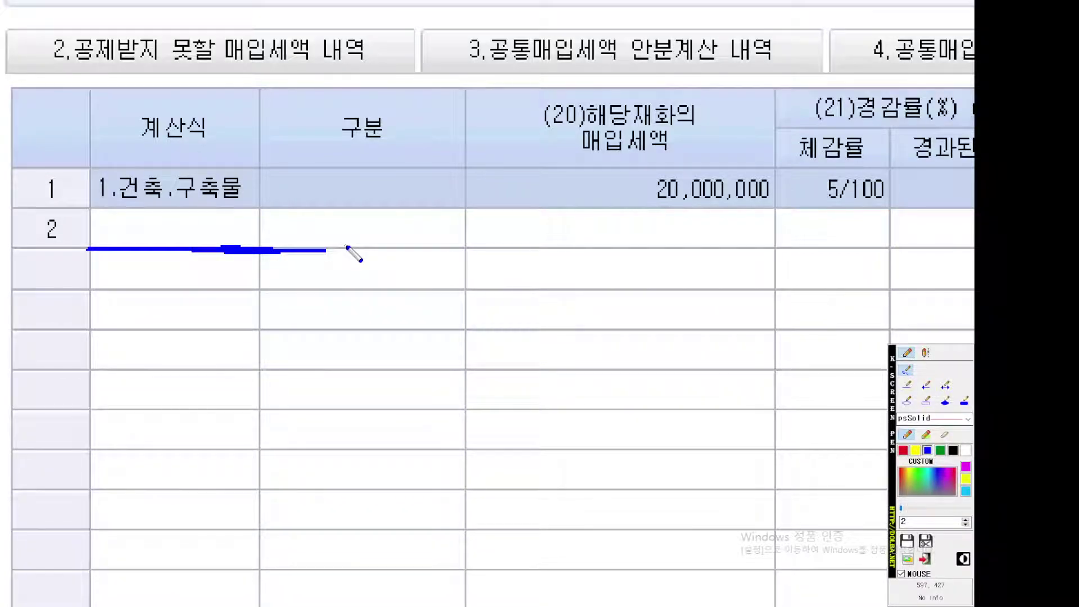
pyautogui.press('Escape')
# Select the second row's 계산식 cell and circle the calculation formula options in the message line with the screen pen.
pyautogui.click(258, 255)
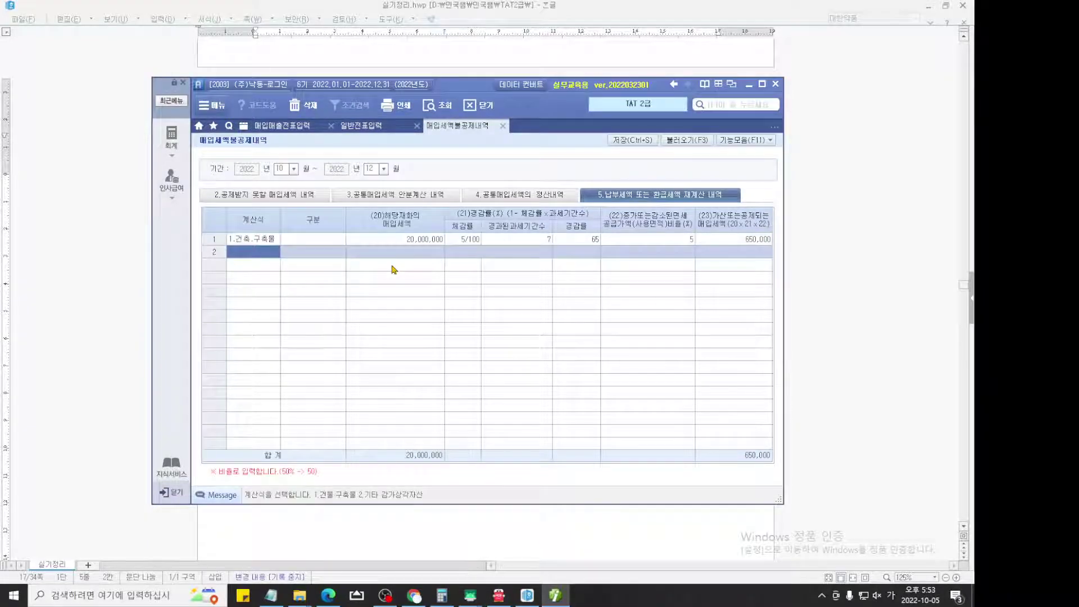
pyautogui.press('F12')
pyautogui.scroll(7, 303, 260)
pyautogui.moveTo(303, 260); pyautogui.dragTo(368, 272)
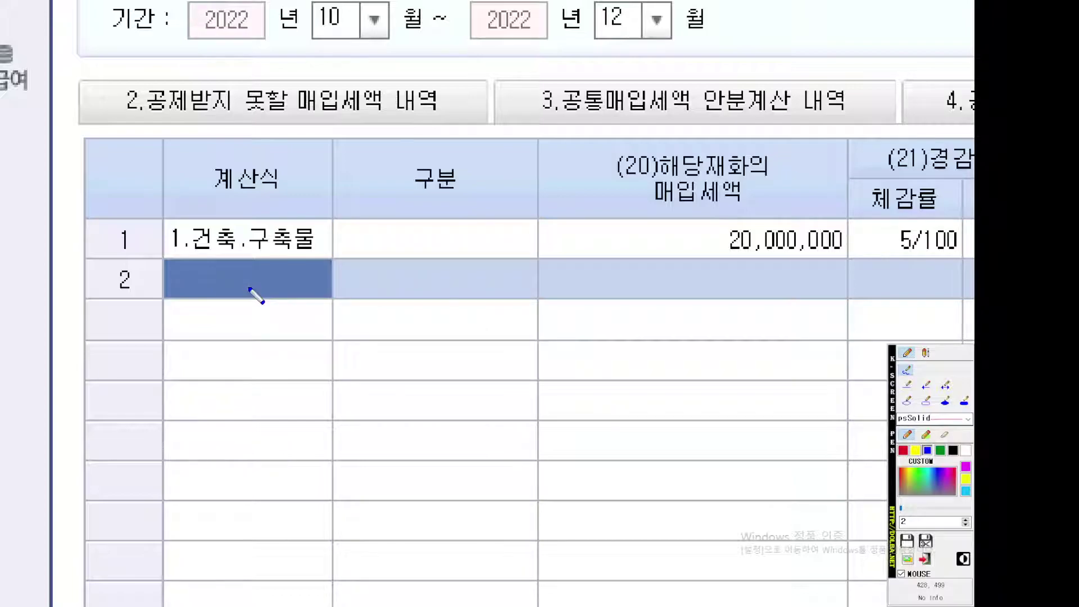
pyautogui.moveTo(266, 293)
pyautogui.mouseDown()
pyautogui.moveTo(258, 224)
pyautogui.moveTo(284, 188)
pyautogui.mouseUp()
pyautogui.scroll(3, 284, 188)
pyautogui.moveTo(819, 279)
pyautogui.mouseDown()
pyautogui.moveTo(428, 247)
pyautogui.moveTo(812, 305)
pyautogui.moveTo(630, 343)
pyautogui.mouseUp()
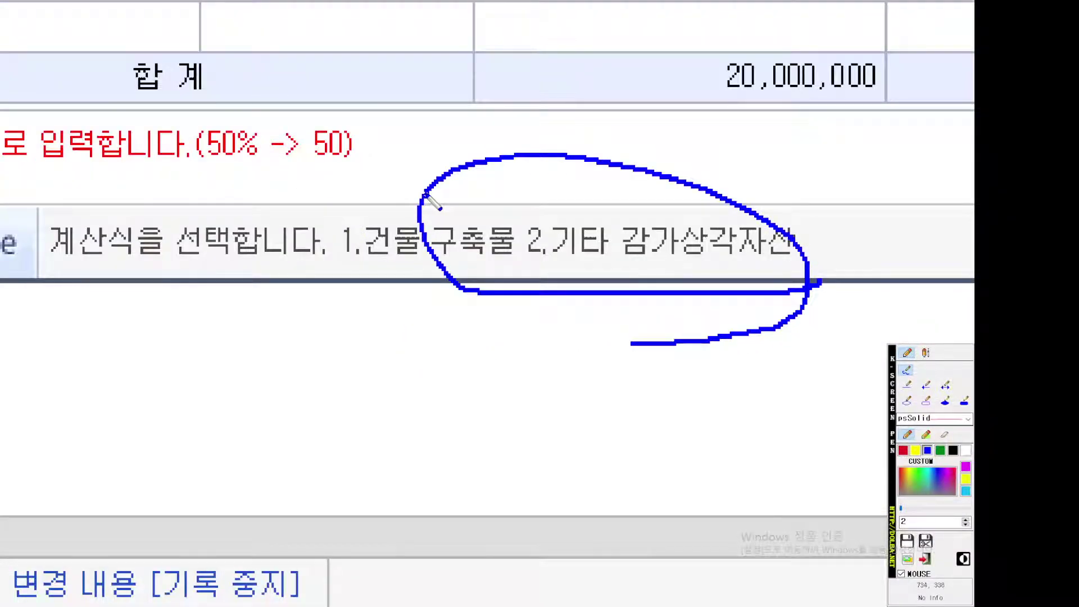
pyautogui.moveTo(467, 199); pyautogui.dragTo(468, 222)
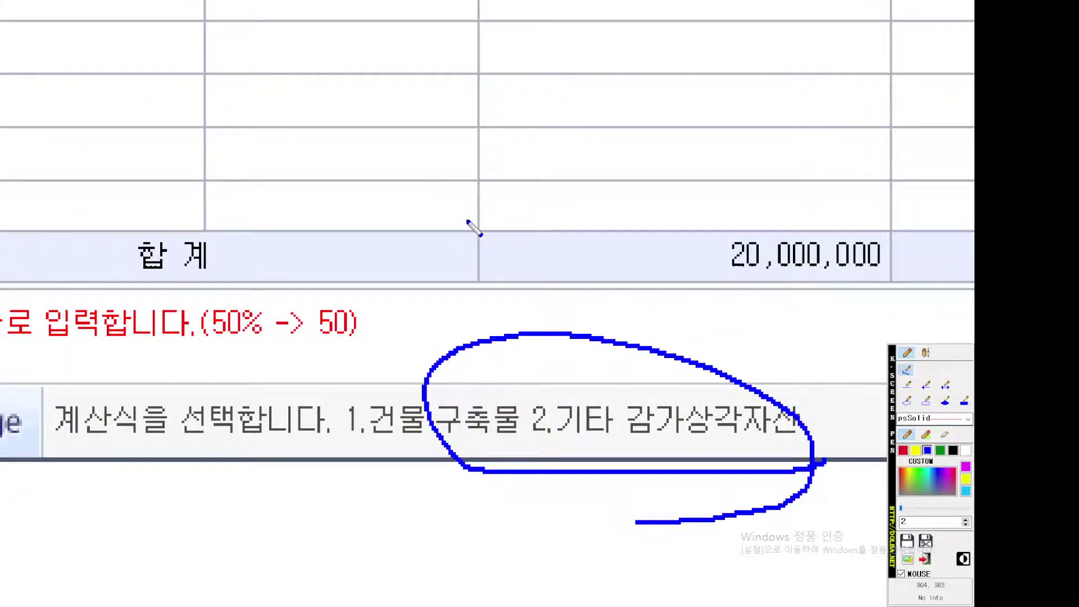
pyautogui.press('Escape')
# Set the second row's 계산식 to 2.기타 감가상각자산 and leave its 구분 blank.
pyautogui.write('2')
pyautogui.press('Return')
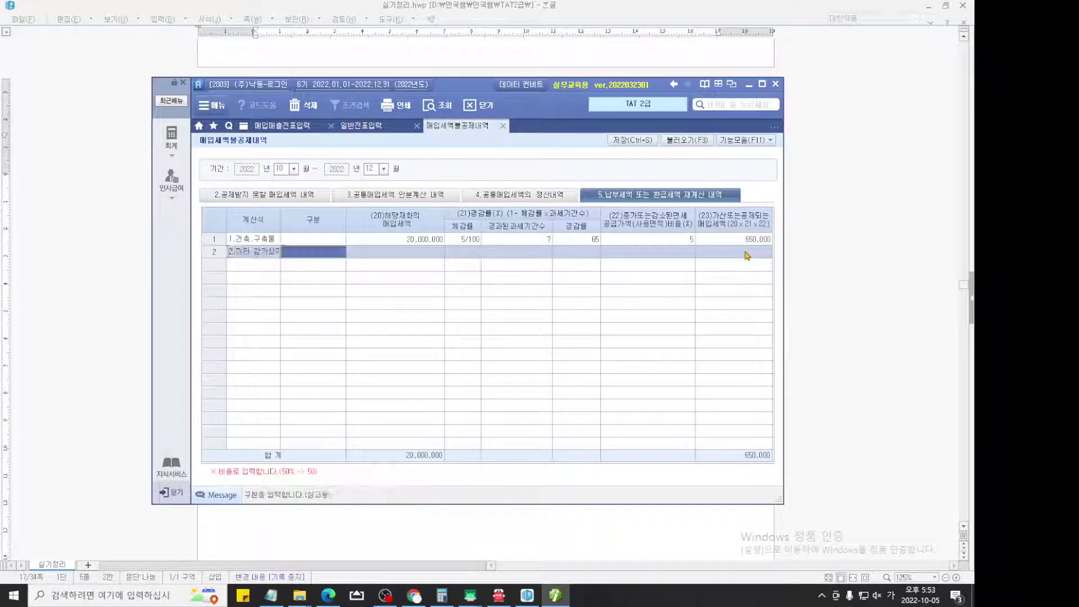
pyautogui.press('Return')
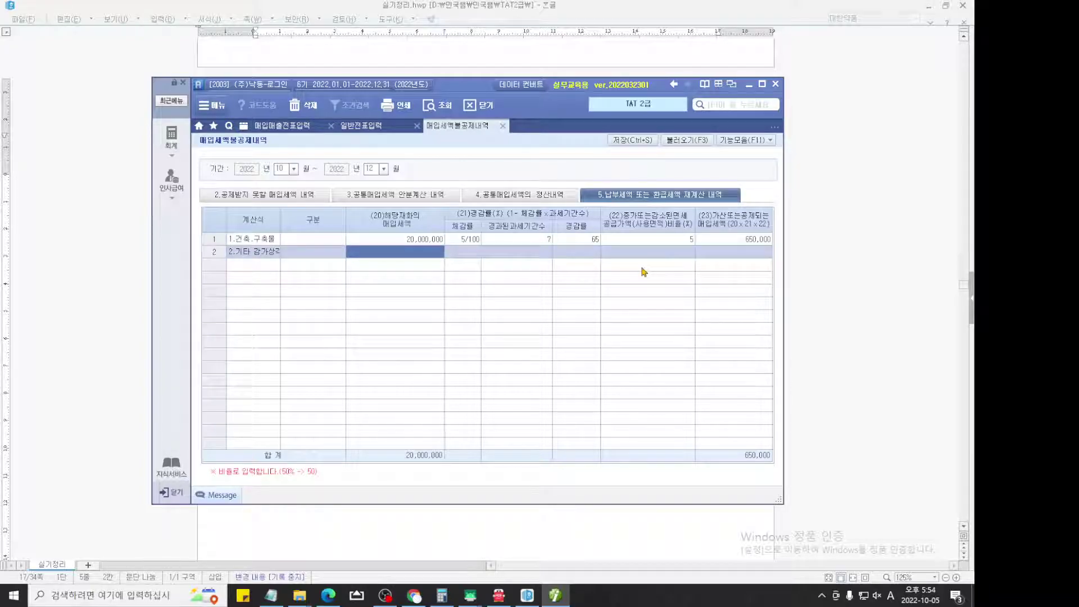
# Switch to the Hangul document and circle the machinery's 3,000,000원 VAT in the common purchases table with the screen pen.
pyautogui.click(848, 288)
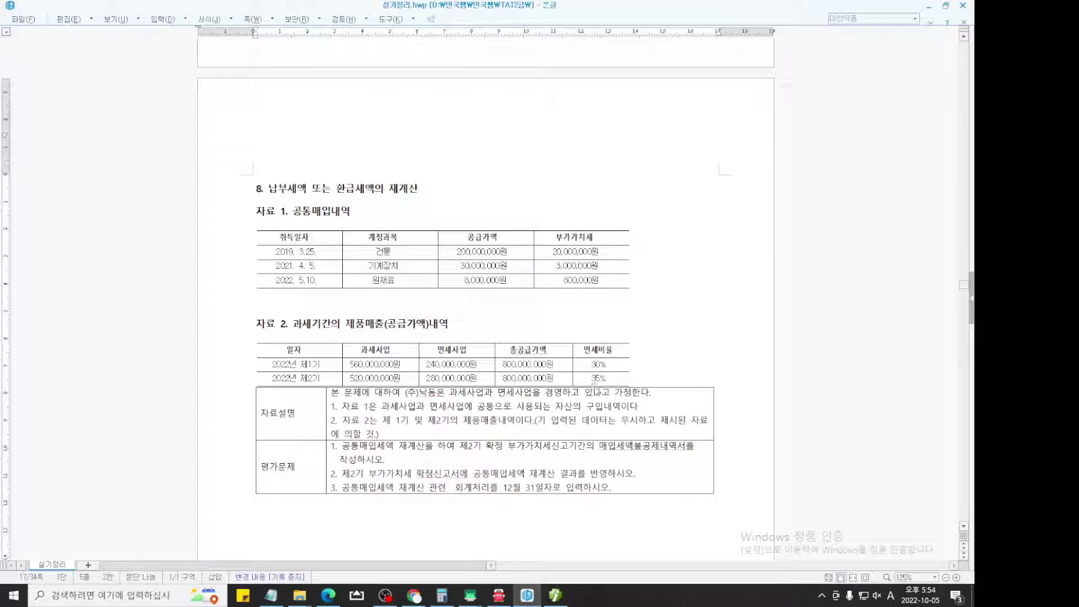
pyautogui.hotkey('ctrl', '2')
pyautogui.scroll(2, 641, 302)
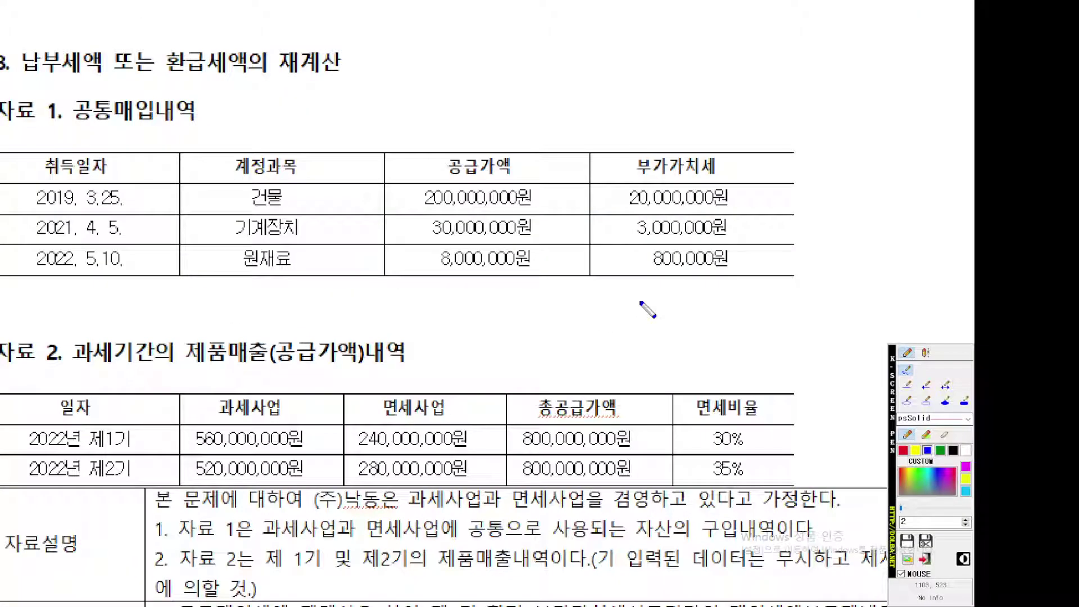
pyautogui.moveTo(760, 264)
pyautogui.mouseDown()
pyautogui.moveTo(602, 267)
pyautogui.moveTo(767, 247)
pyautogui.moveTo(796, 283)
pyautogui.mouseUp()
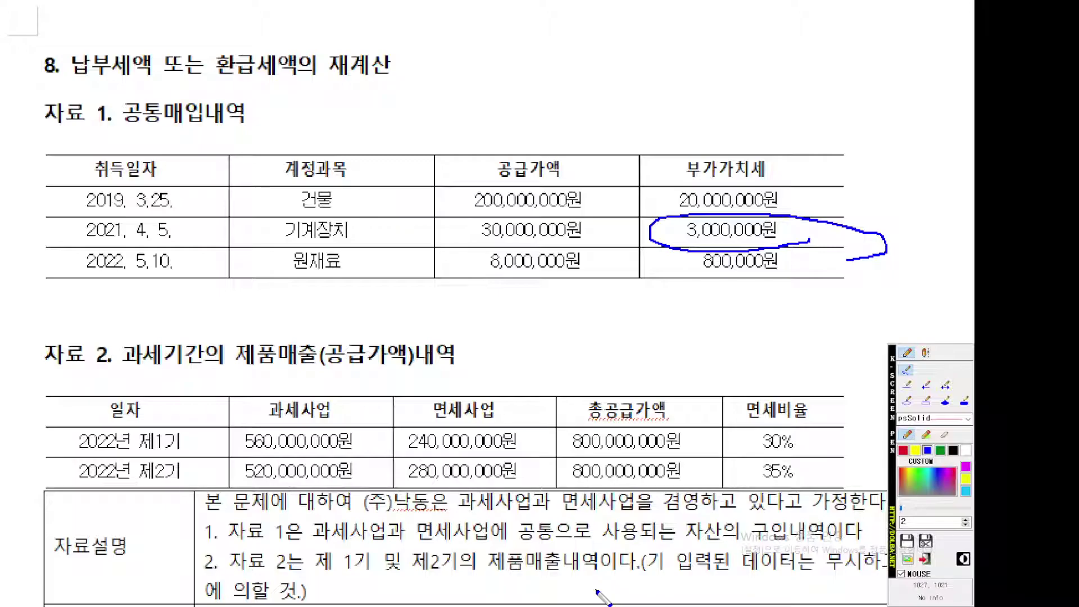
pyautogui.press('Escape')
# Switch to the accounting program and enter 3,000,000 as the second row's input tax in column (20).
pyautogui.click(555, 595)
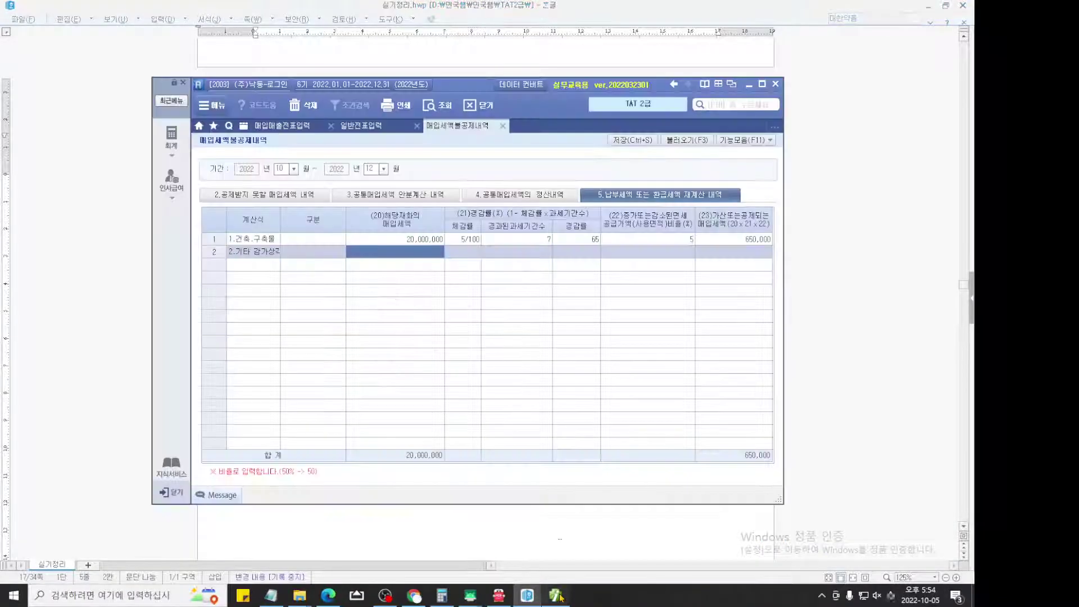
pyautogui.write('3,000,')
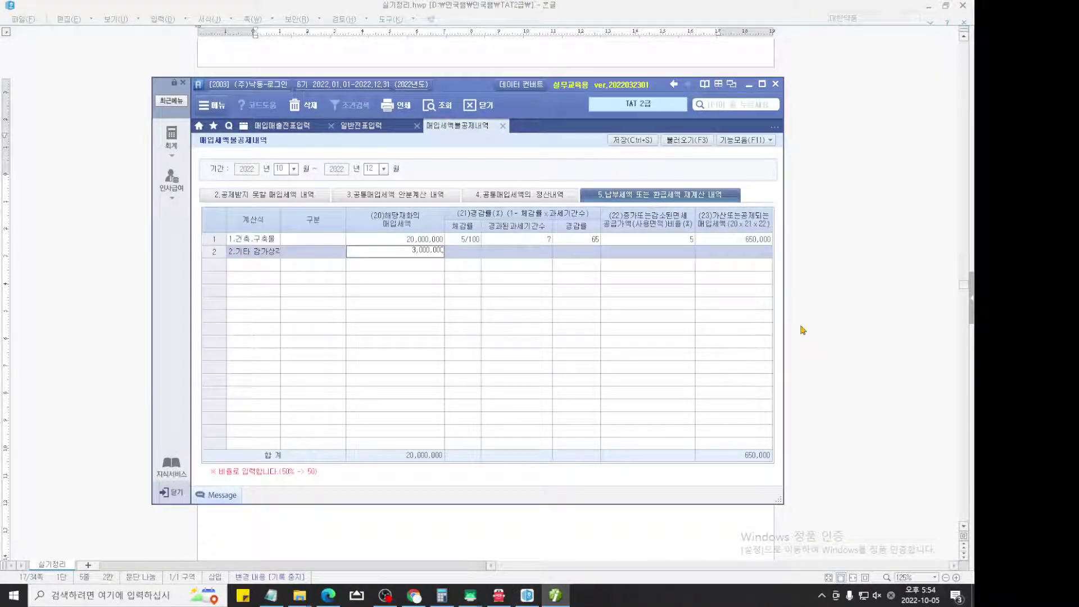
pyautogui.write('000')
pyautogui.press('Return')
# Mark the rate options with the screen pen and set the second row's 체감률 to 25/100.
pyautogui.hotkey('ctrl', '2')
pyautogui.scroll(9, 472, 302)
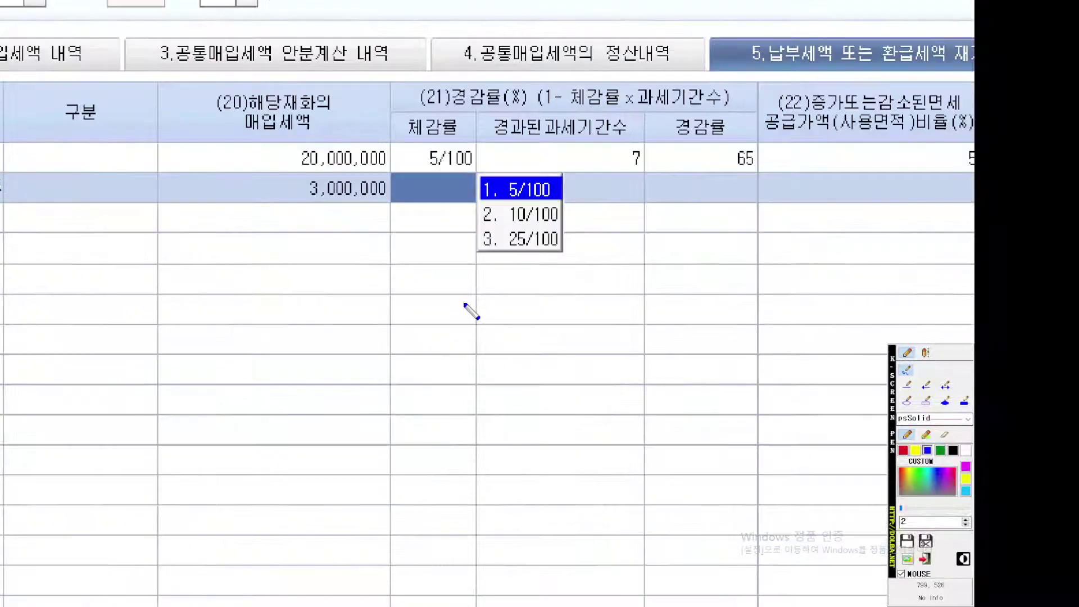
pyautogui.press('Left')
pyautogui.press('Left')
pyautogui.press('Left')
pyautogui.press('Left')
pyautogui.press('Left')
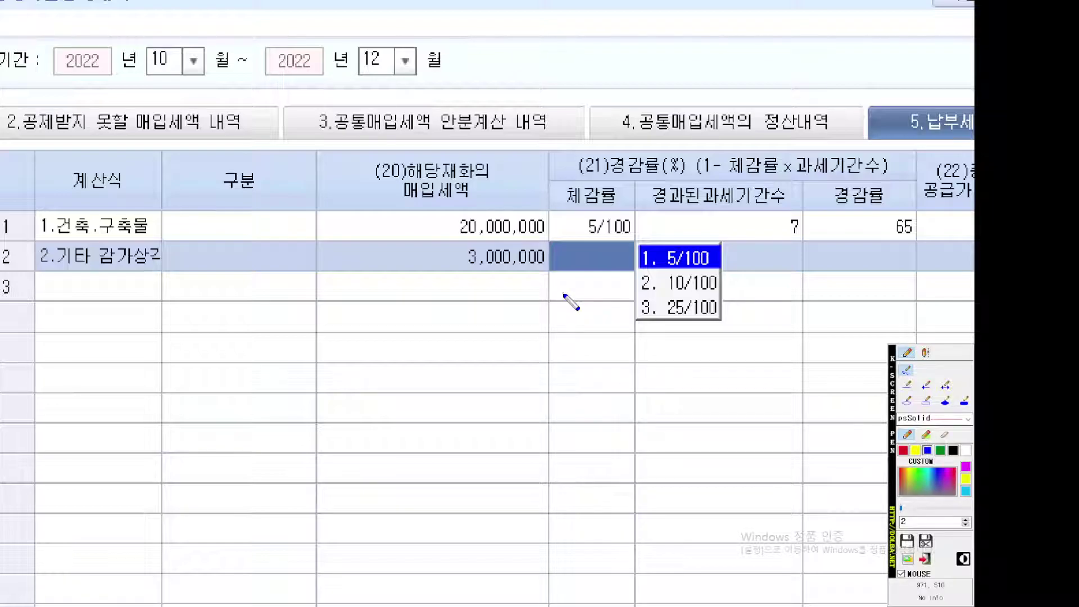
pyautogui.scroll(3, 562, 292)
pyautogui.moveTo(507, 268)
pyautogui.mouseDown()
pyautogui.moveTo(458, 219)
pyautogui.moveTo(482, 292)
pyautogui.mouseUp()
pyautogui.press('Escape')
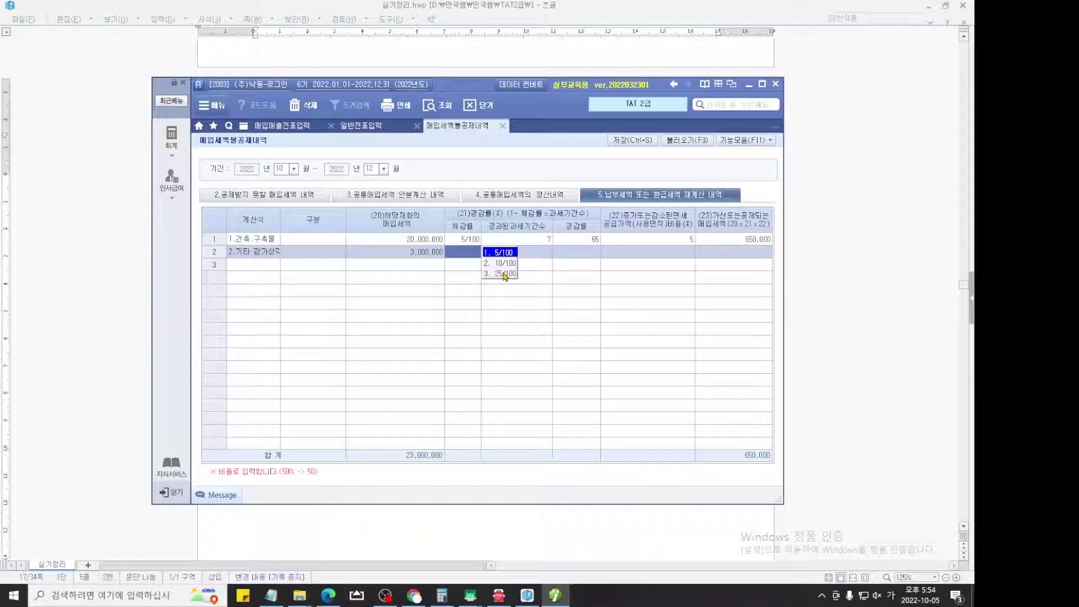
pyautogui.click(504, 274)
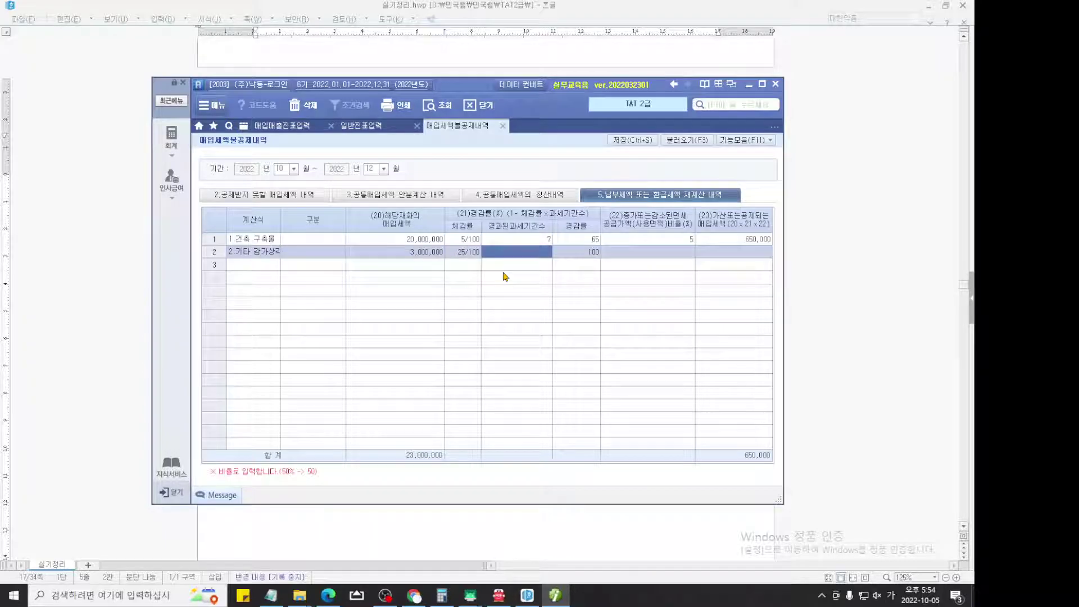
# Switch to the Hangul document and circle the month 4 in the machinery's acquisition date with the screen pen.
pyautogui.click(931, 343)
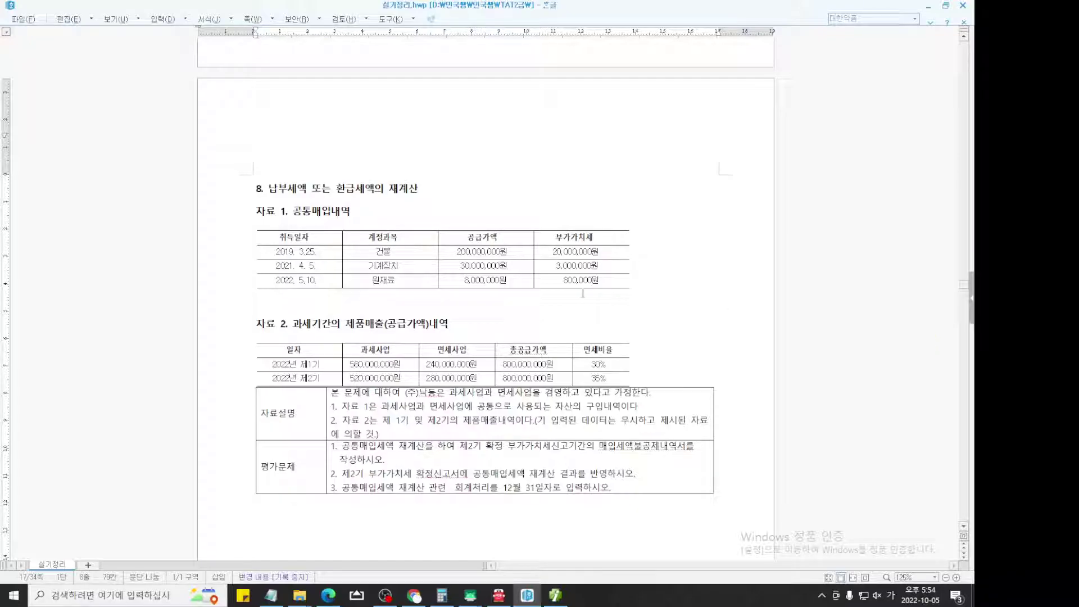
pyautogui.hotkey('ctrl', 'F1')
pyautogui.scroll(7, 393, 286)
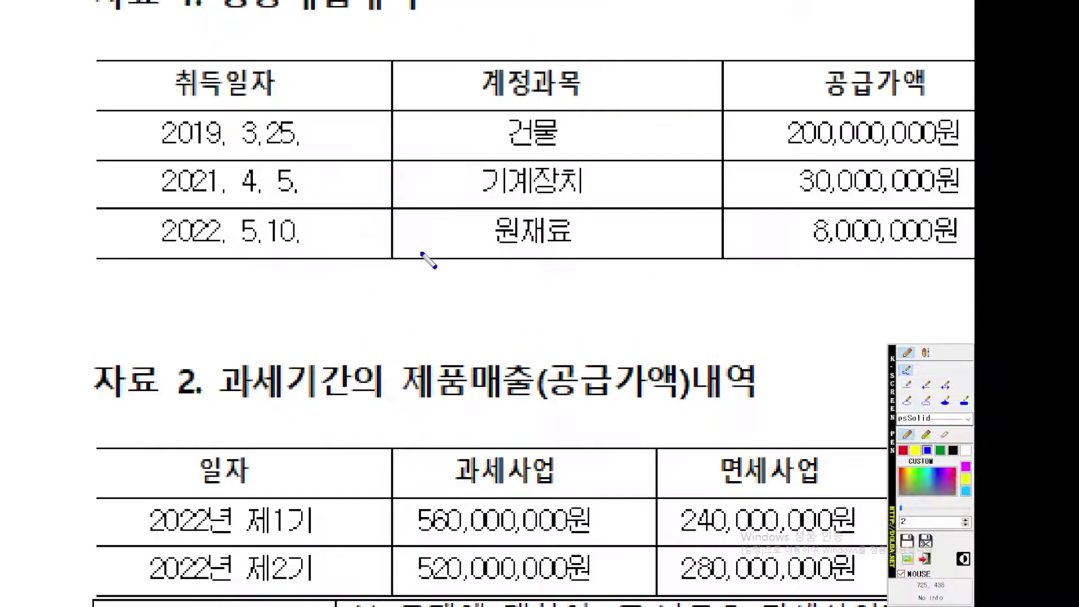
pyautogui.moveTo(271, 218)
pyautogui.mouseDown()
pyautogui.moveTo(251, 224)
pyautogui.moveTo(275, 216)
pyautogui.moveTo(272, 225)
pyautogui.mouseUp()
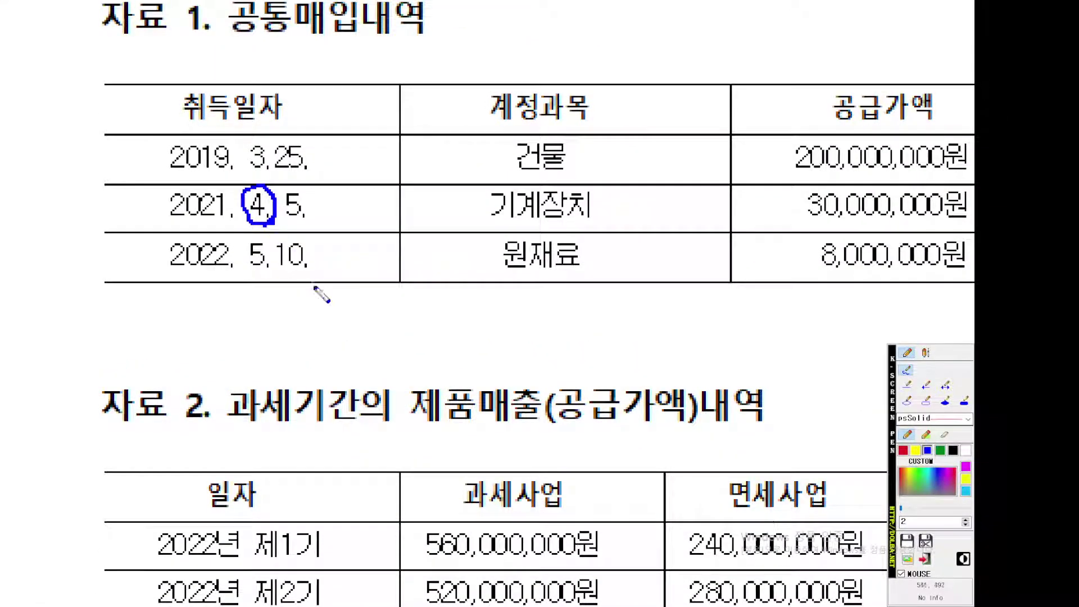
# Write the tax periods 2021 1, 2 and 2022 1, 2 below the purchases table with the screen pen and cross out the last one.
pyautogui.moveTo(186, 320)
pyautogui.mouseDown()
pyautogui.moveTo(216, 338)
pyautogui.moveTo(225, 326)
pyautogui.mouseUp()
pyautogui.moveTo(236, 323); pyautogui.dragTo(264, 341)
pyautogui.moveTo(271, 311)
pyautogui.mouseDown()
pyautogui.moveTo(273, 341)
pyautogui.moveTo(311, 338)
pyautogui.mouseUp()
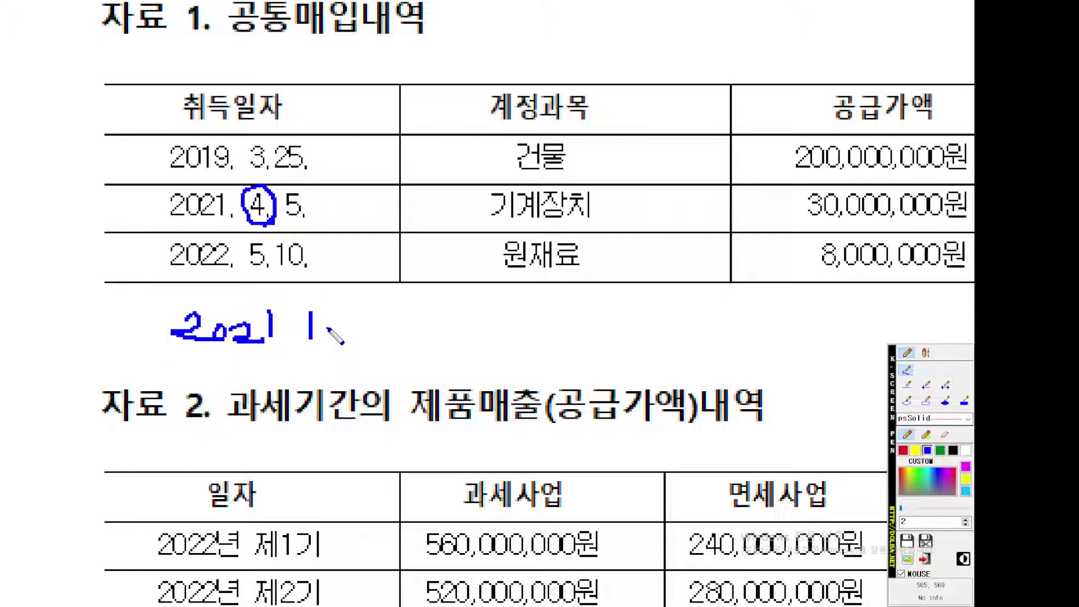
pyautogui.click(327, 328)
pyautogui.scroll(1, 417, 348)
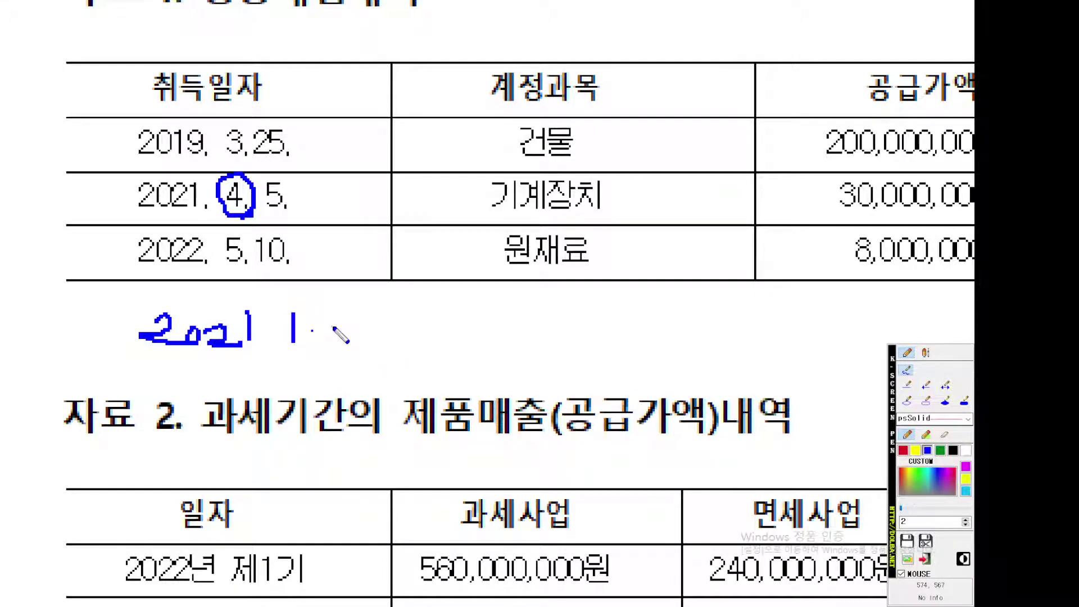
pyautogui.moveTo(333, 324)
pyautogui.mouseDown()
pyautogui.moveTo(339, 340)
pyautogui.moveTo(535, 341)
pyautogui.mouseUp()
pyautogui.moveTo(583, 304); pyautogui.dragTo(581, 342)
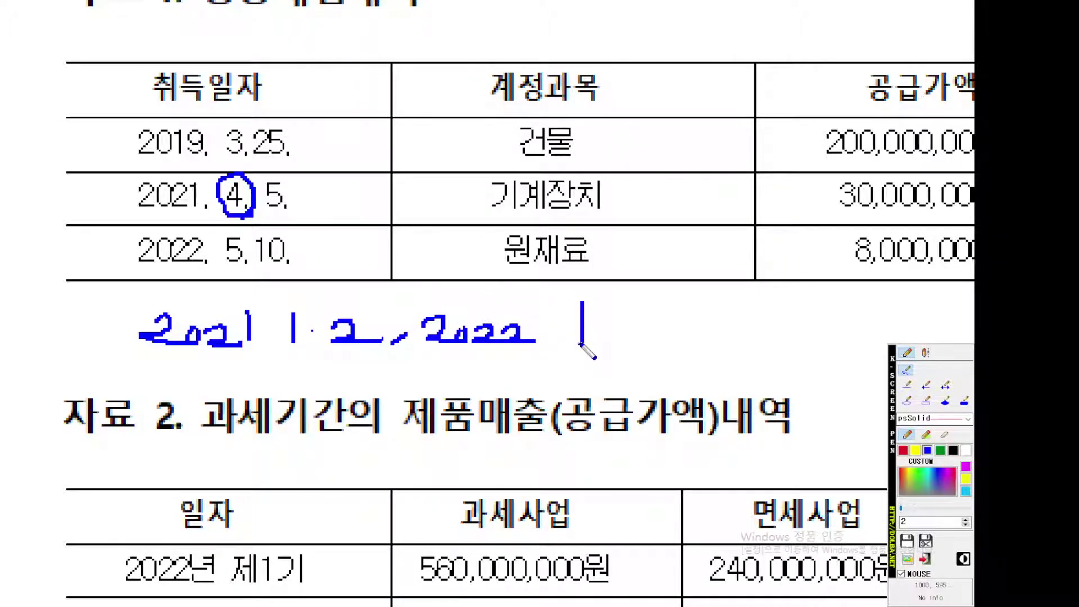
pyautogui.moveTo(648, 334)
pyautogui.mouseDown()
pyautogui.moveTo(638, 347)
pyautogui.moveTo(652, 318)
pyautogui.moveTo(662, 331)
pyautogui.moveTo(619, 317)
pyautogui.moveTo(689, 351)
pyautogui.mouseUp()
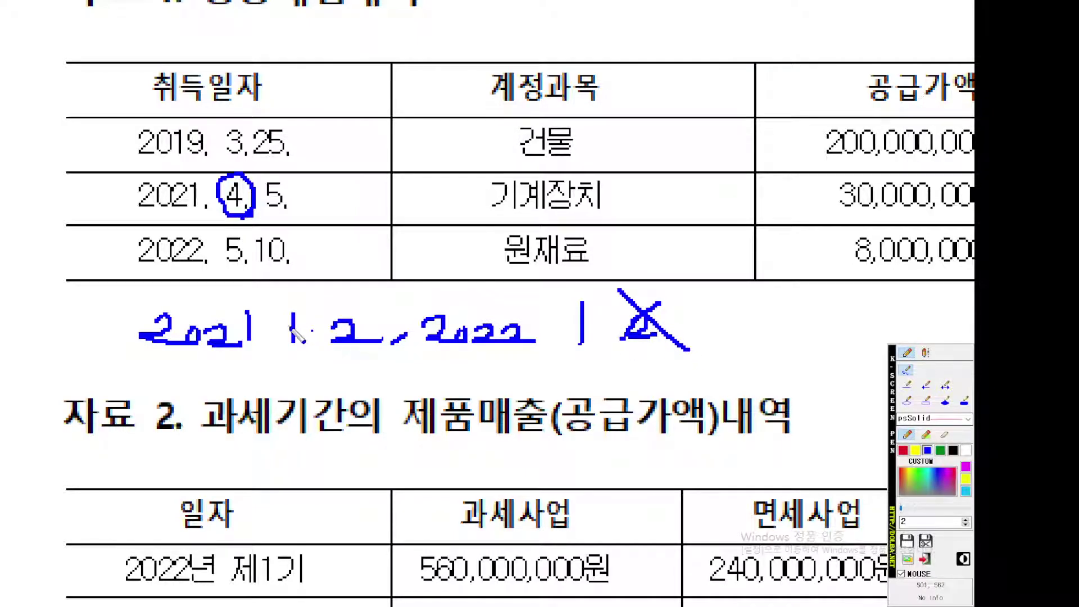
# Circle the three elapsed tax periods in the handwritten notes, 2021 periods 1 and 2 and 2022 period 1.
pyautogui.moveTo(313, 353)
pyautogui.mouseDown()
pyautogui.moveTo(274, 309)
pyautogui.moveTo(313, 350)
pyautogui.moveTo(382, 360)
pyautogui.mouseUp()
pyautogui.moveTo(596, 360)
pyautogui.mouseDown()
pyautogui.moveTo(547, 310)
pyautogui.moveTo(618, 347)
pyautogui.mouseUp()
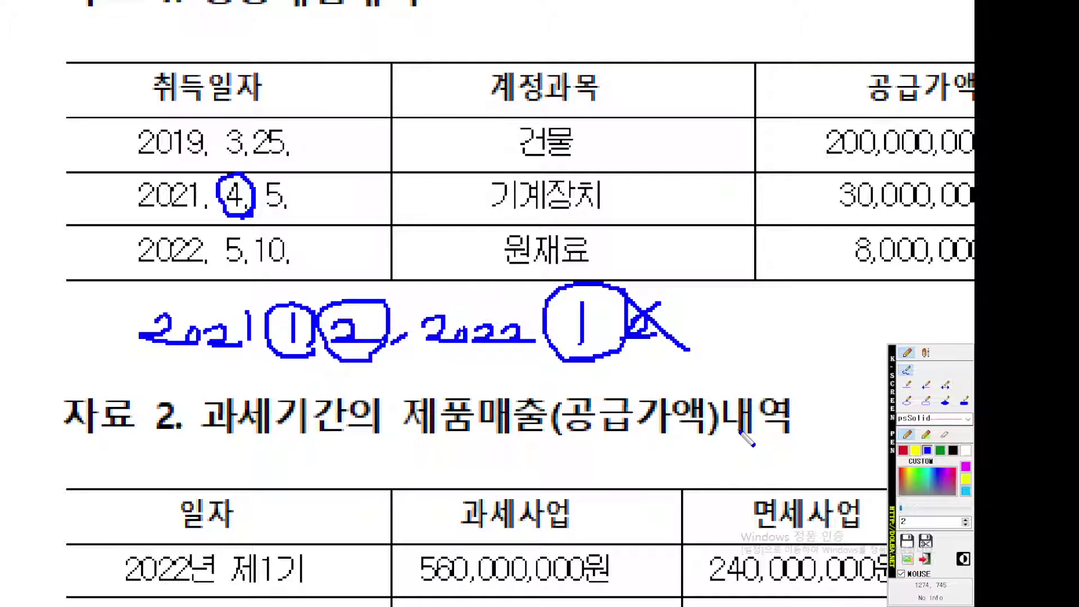
pyautogui.press('Escape')
# Switch to the accounting program and set the second row's elapsed tax periods (경과된과세기간수) to 3.
pyautogui.click(555, 595)
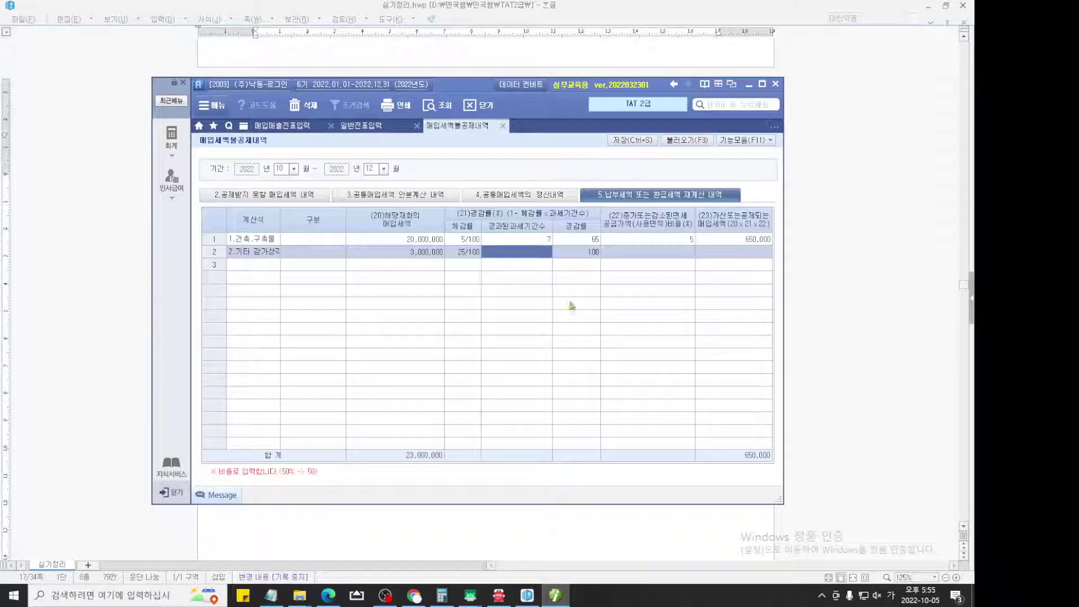
pyautogui.write('3')
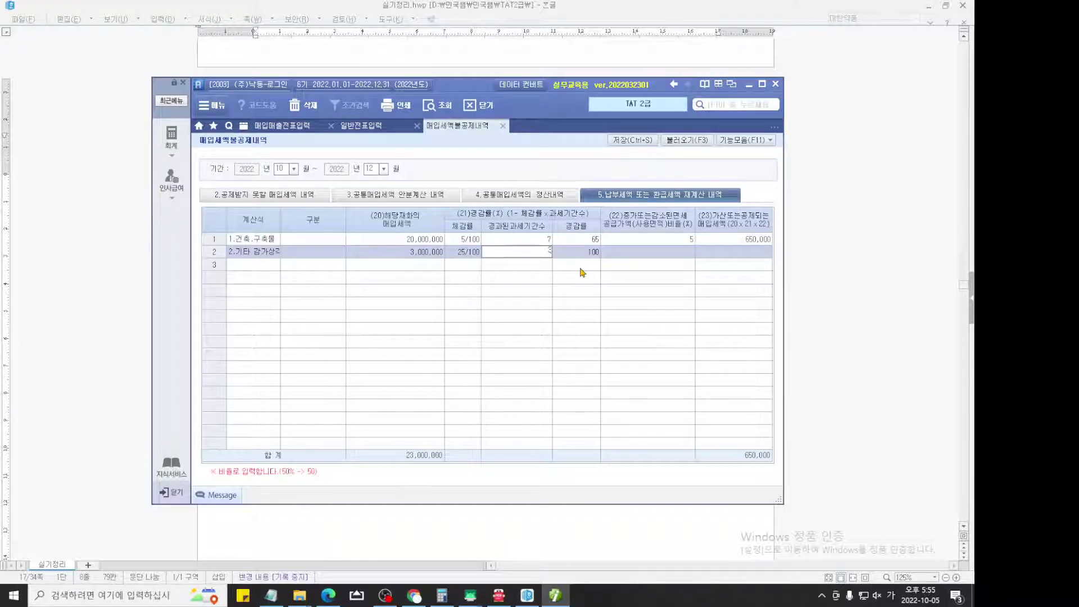
pyautogui.press('Return')
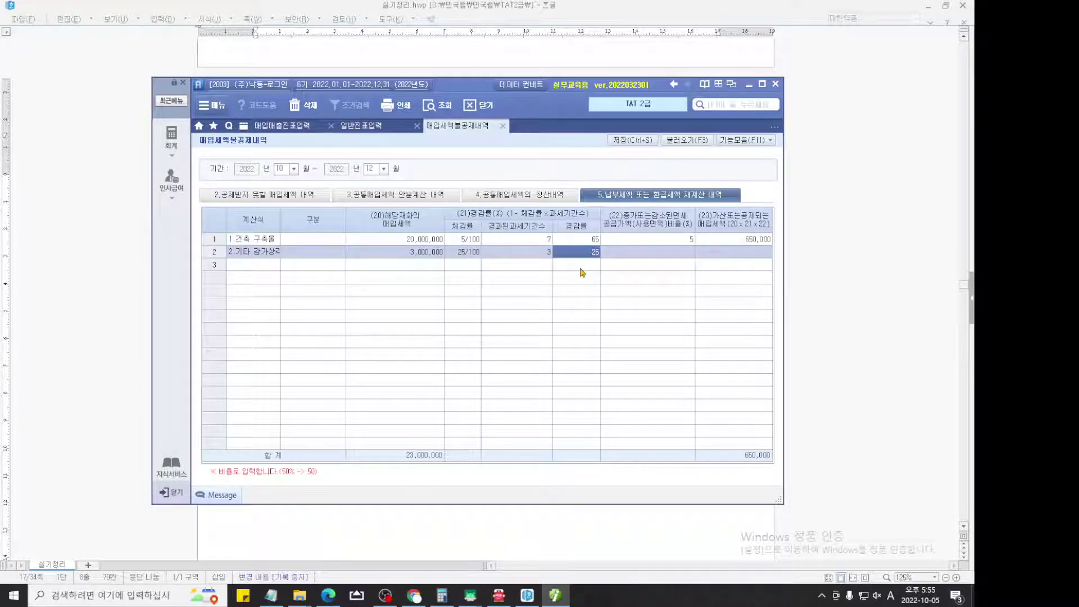
# Draw an arrow to the second row's elapsed tax periods and circle its 경감률 with the screen pen.
pyautogui.hotkey('ctrl', '1')
pyautogui.scroll(5, 582, 272)
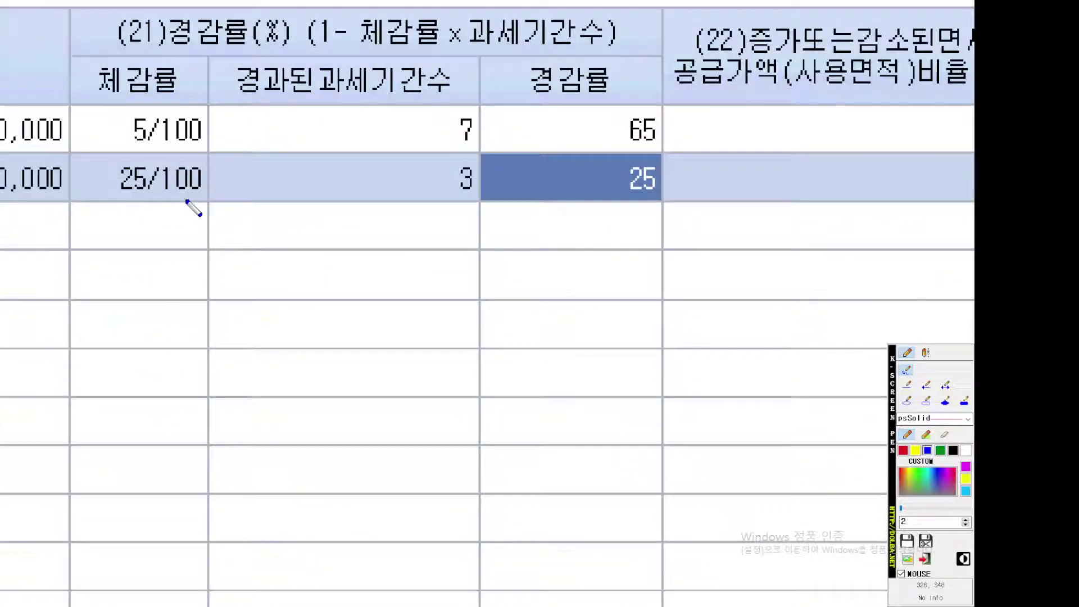
pyautogui.moveTo(440, 192)
pyautogui.mouseDown()
pyautogui.moveTo(514, 227)
pyautogui.moveTo(628, 191)
pyautogui.mouseUp()
pyautogui.moveTo(405, 200); pyautogui.dragTo(447, 221)
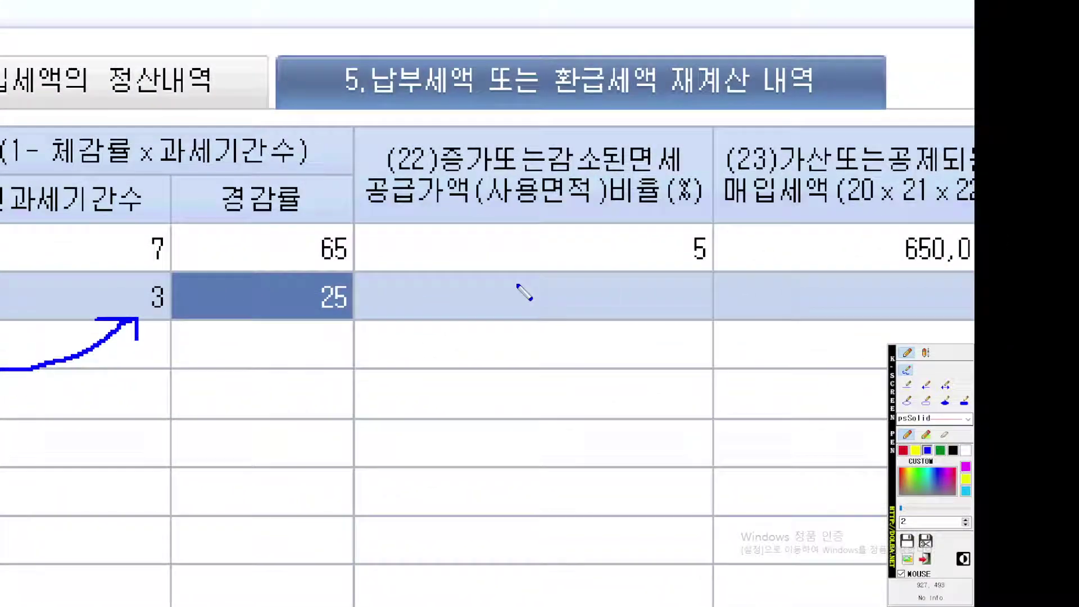
pyautogui.moveTo(376, 322)
pyautogui.mouseDown()
pyautogui.moveTo(311, 329)
pyautogui.moveTo(375, 326)
pyautogui.mouseUp()
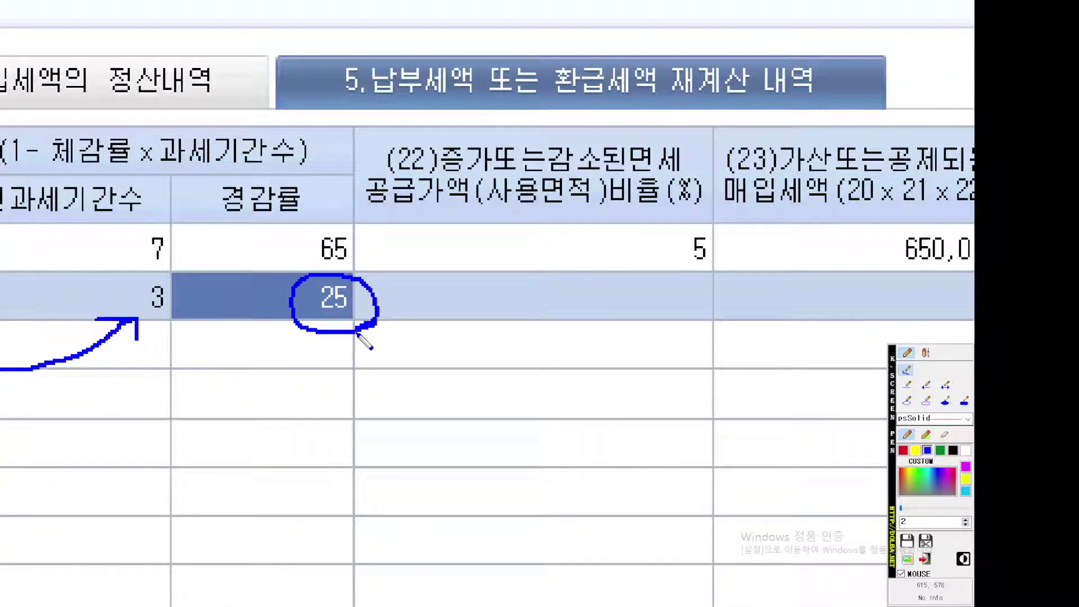
# Set the second row's (22) increased or decreased exempt supply ratio (면세공급가액비율) to 5.
pyautogui.scroll(3, 656, 319)
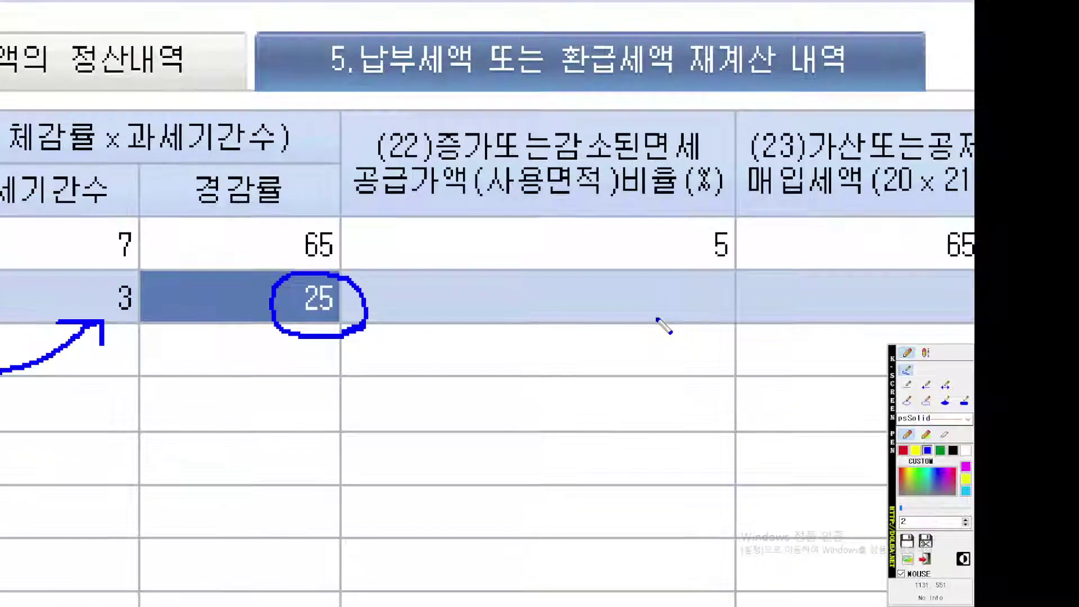
pyautogui.moveTo(765, 230)
pyautogui.mouseDown()
pyautogui.moveTo(655, 313)
pyautogui.moveTo(698, 316)
pyautogui.mouseUp()
pyautogui.press('Escape')
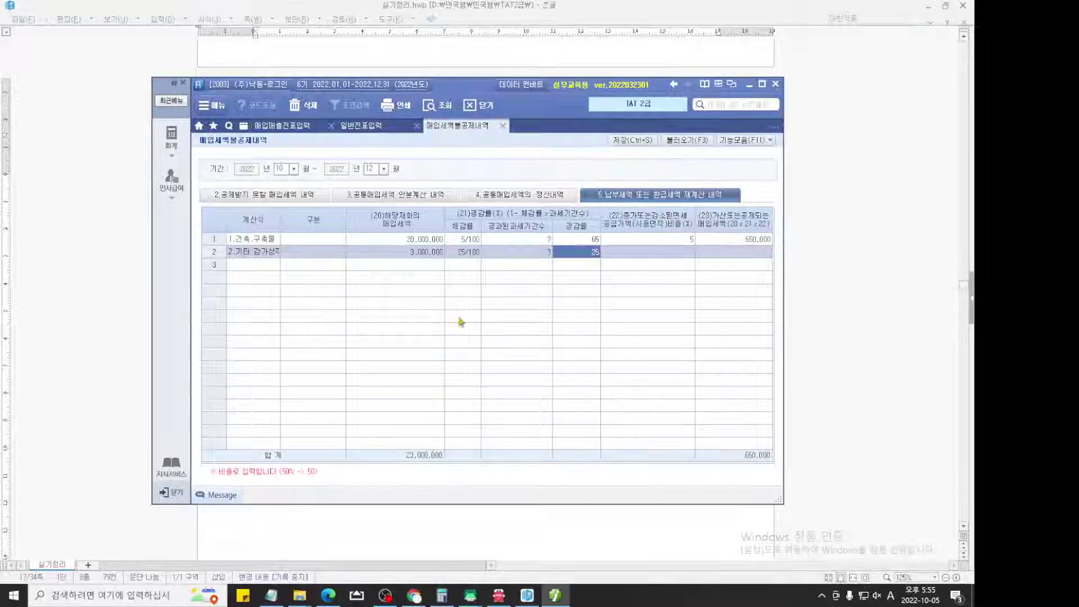
pyautogui.click(663, 253)
pyautogui.write('5')
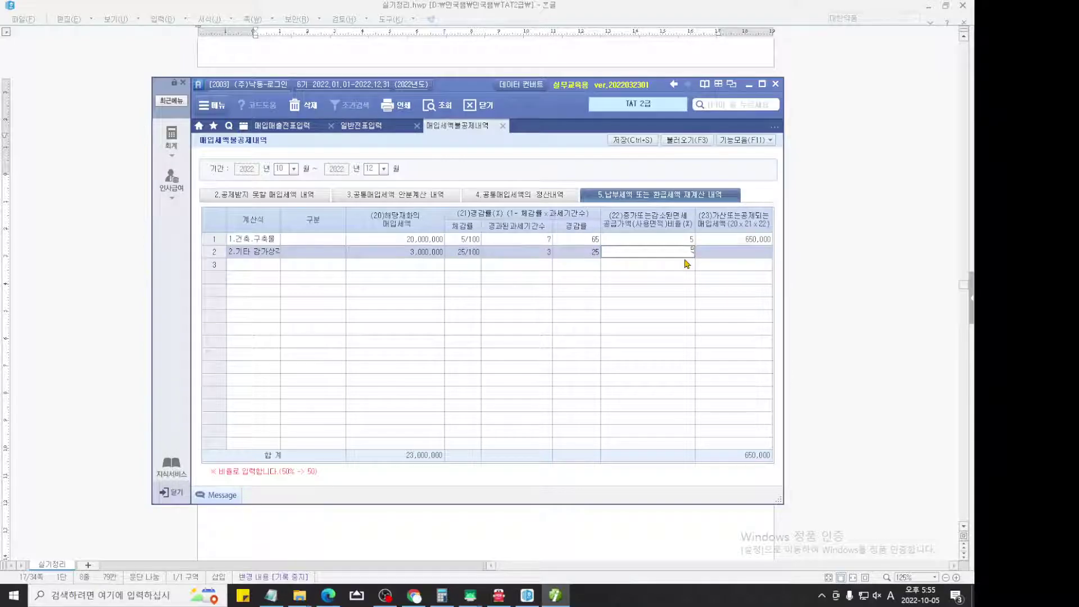
pyautogui.press('Return')
# Circle both rows' amounts in column (23), 가산또는공제되는매입세액, with the screen pen and clear the circle.
pyautogui.hotkey('ctrl', '2')
pyautogui.scroll(9, 714, 289)
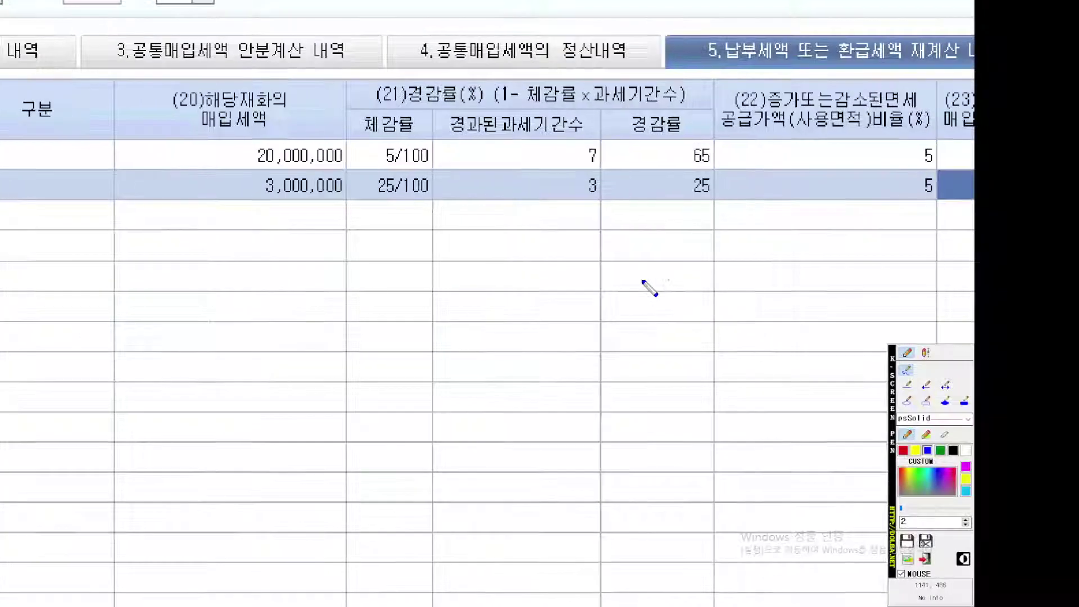
pyautogui.moveTo(641, 278); pyautogui.dragTo(560, 279)
pyautogui.scroll(2, 517, 267)
pyautogui.moveTo(545, 167); pyautogui.dragTo(474, 292)
pyautogui.scroll(2, 474, 292)
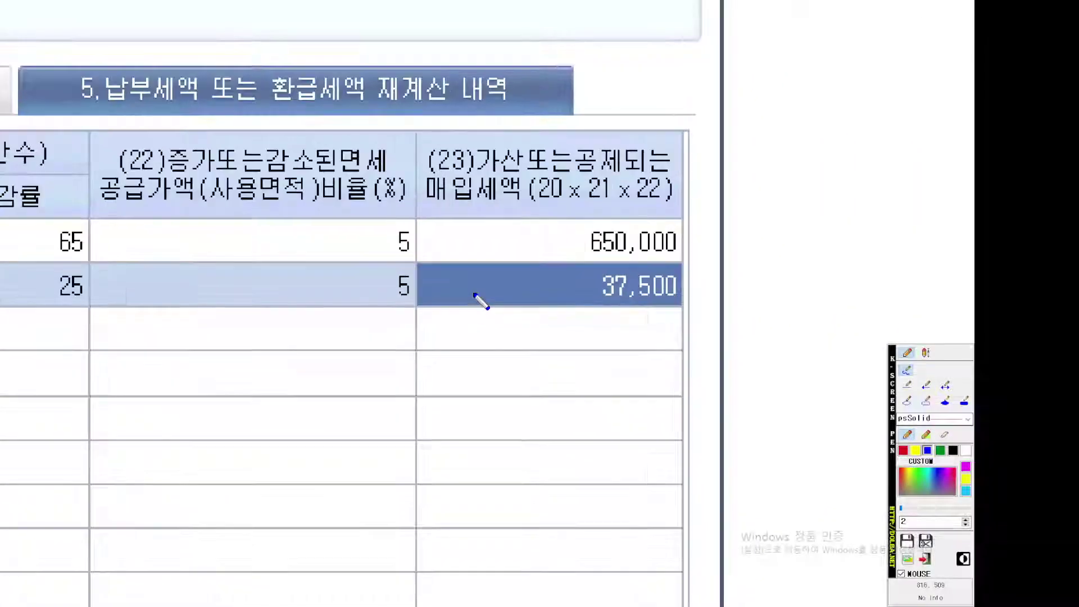
pyautogui.moveTo(656, 289)
pyautogui.mouseDown()
pyautogui.moveTo(569, 321)
pyautogui.moveTo(601, 191)
pyautogui.moveTo(711, 289)
pyautogui.moveTo(649, 324)
pyautogui.mouseUp()
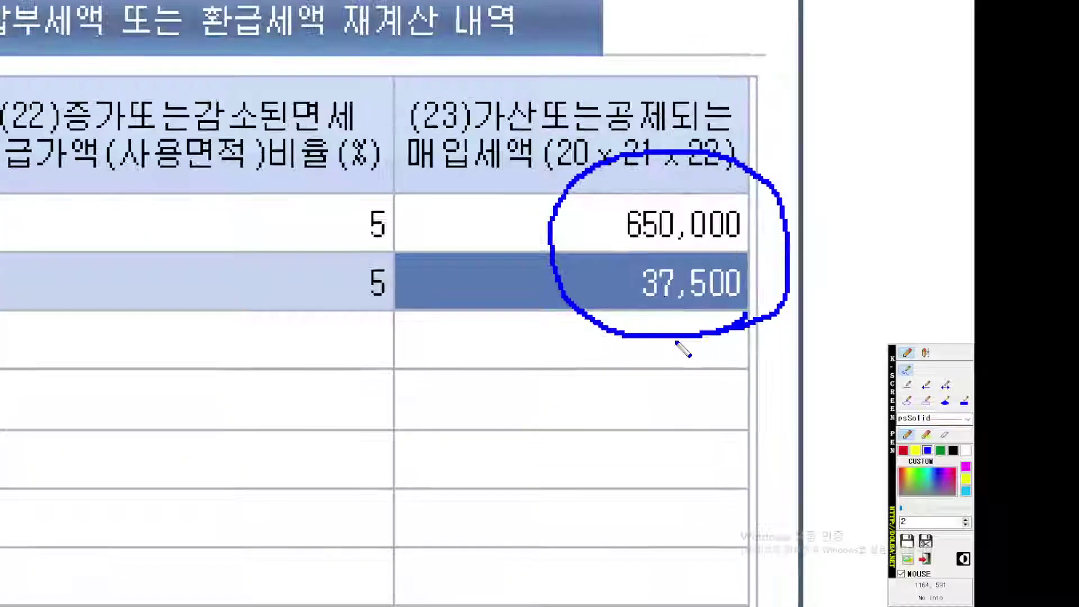
pyautogui.scroll(1, 682, 343)
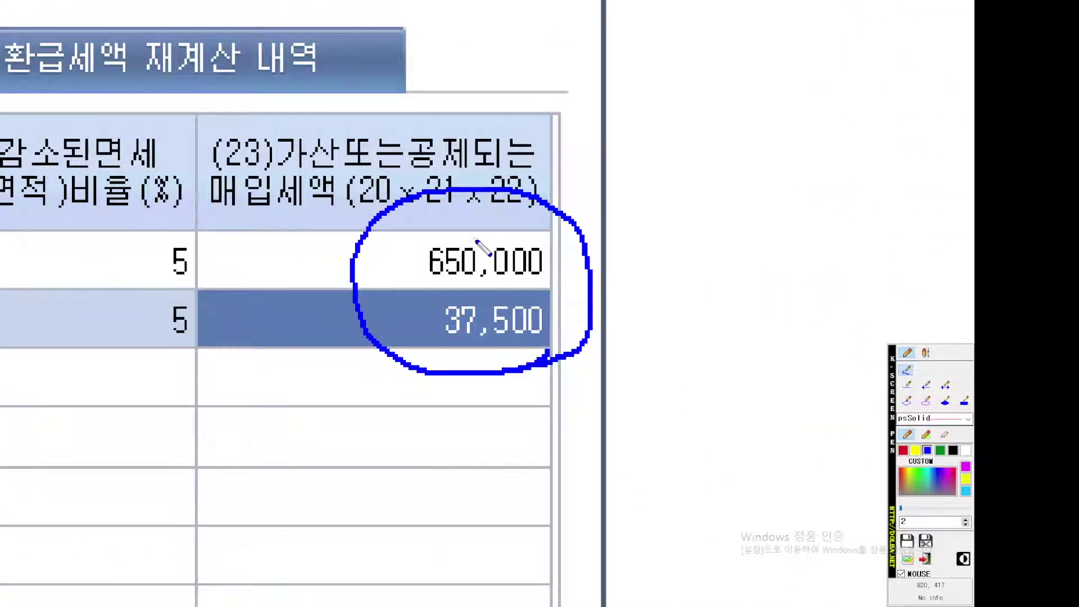
pyautogui.rightClick(578, 256)
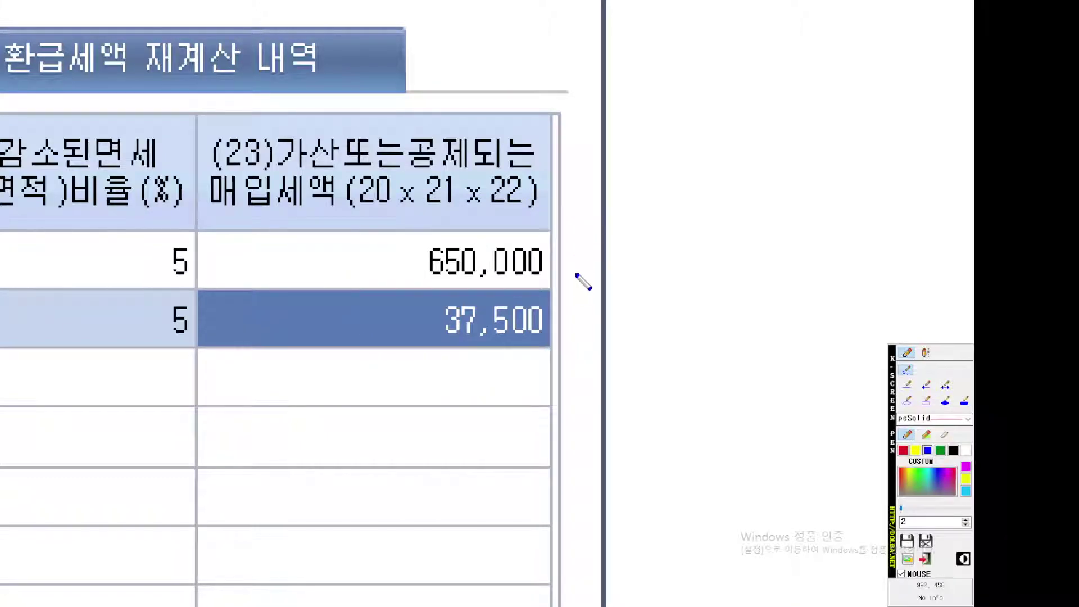
# Underline the building row's amount in column (23) with the screen pen.
pyautogui.scroll(1, 577, 274)
pyautogui.scroll(-3, 557, 304)
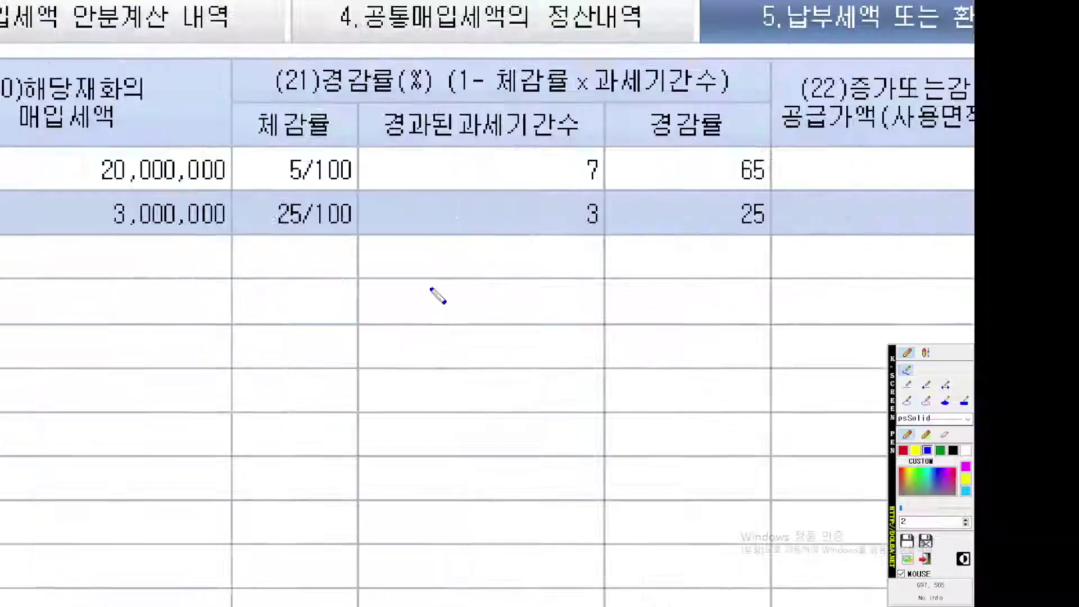
pyautogui.scroll(-3, 433, 288)
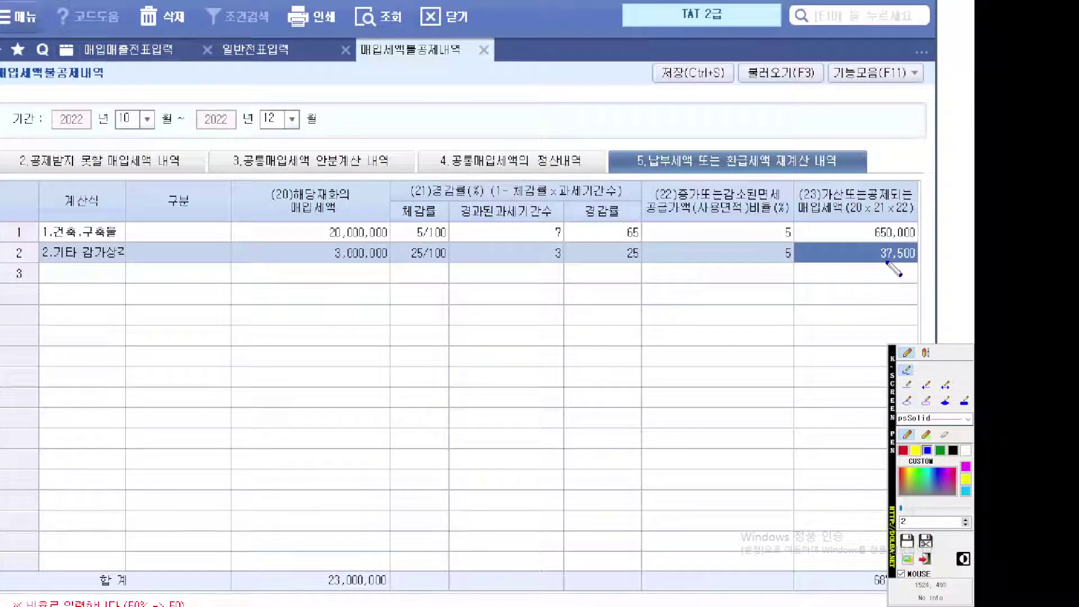
pyautogui.moveTo(845, 239); pyautogui.dragTo(927, 239)
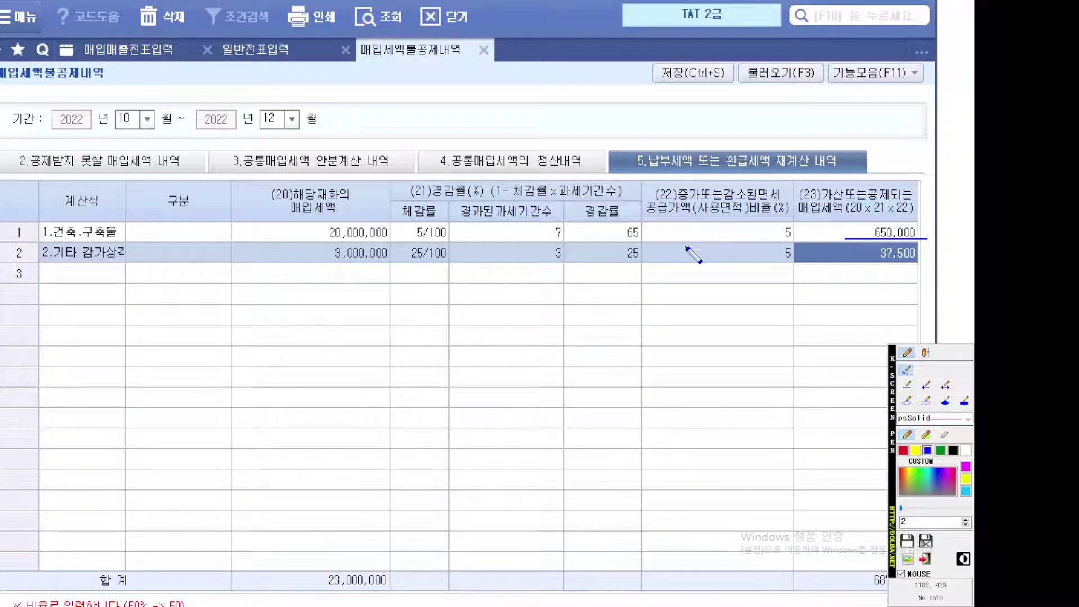
pyautogui.scroll(1, 686, 247)
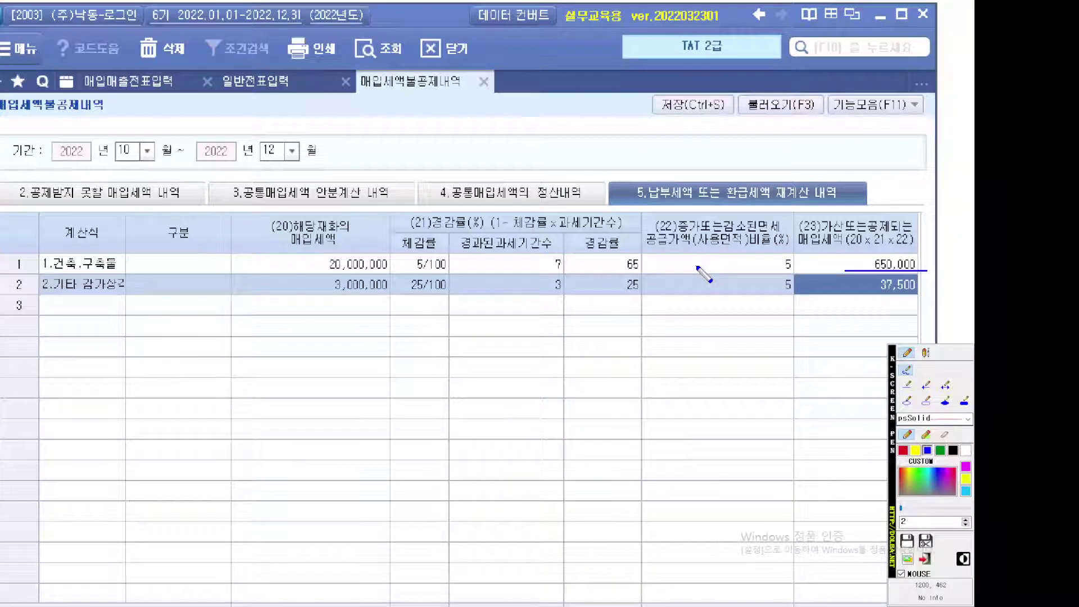
pyautogui.scroll(1, 698, 268)
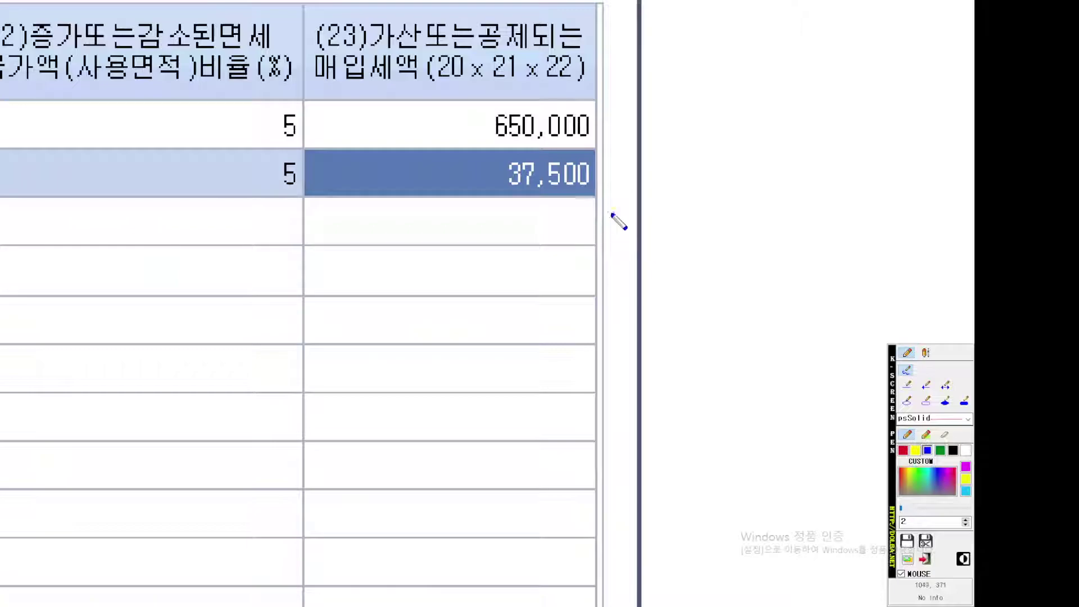
# Circle the two column (23) amounts together with the screen pen, clear the circles, and underline each amount separately.
pyautogui.moveTo(616, 217)
pyautogui.mouseDown()
pyautogui.moveTo(506, 90)
pyautogui.moveTo(603, 231)
pyautogui.mouseUp()
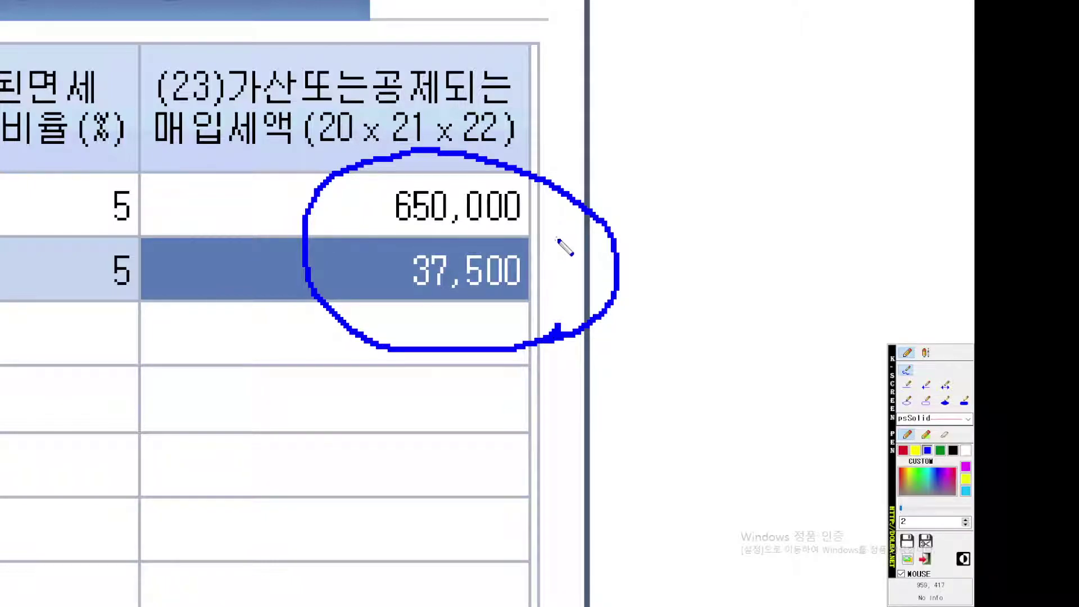
pyautogui.rightClick(536, 272)
pyautogui.moveTo(552, 310)
pyautogui.mouseDown()
pyautogui.moveTo(513, 336)
pyautogui.moveTo(304, 243)
pyautogui.moveTo(452, 133)
pyautogui.moveTo(543, 173)
pyautogui.moveTo(562, 314)
pyautogui.moveTo(361, 364)
pyautogui.mouseUp()
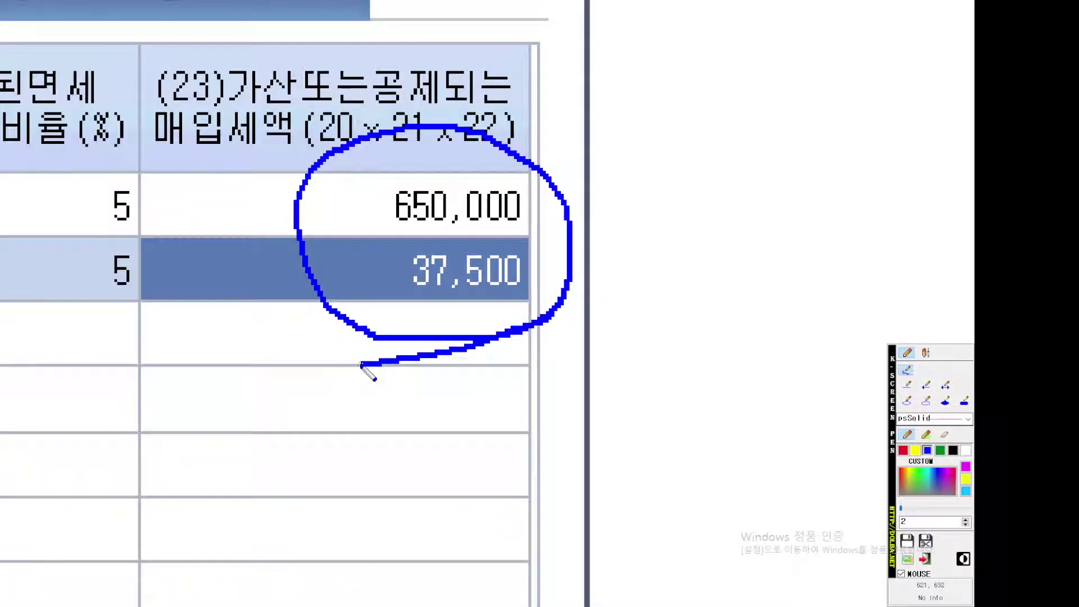
pyautogui.rightClick(422, 311)
pyautogui.moveTo(302, 227); pyautogui.dragTo(686, 236)
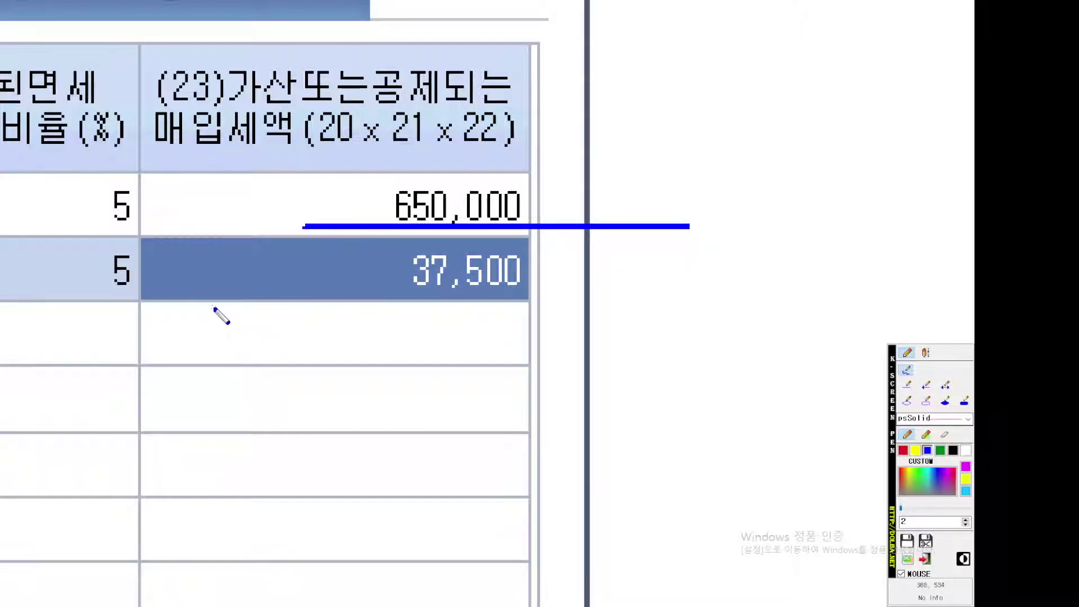
pyautogui.moveTo(236, 308); pyautogui.dragTo(723, 308)
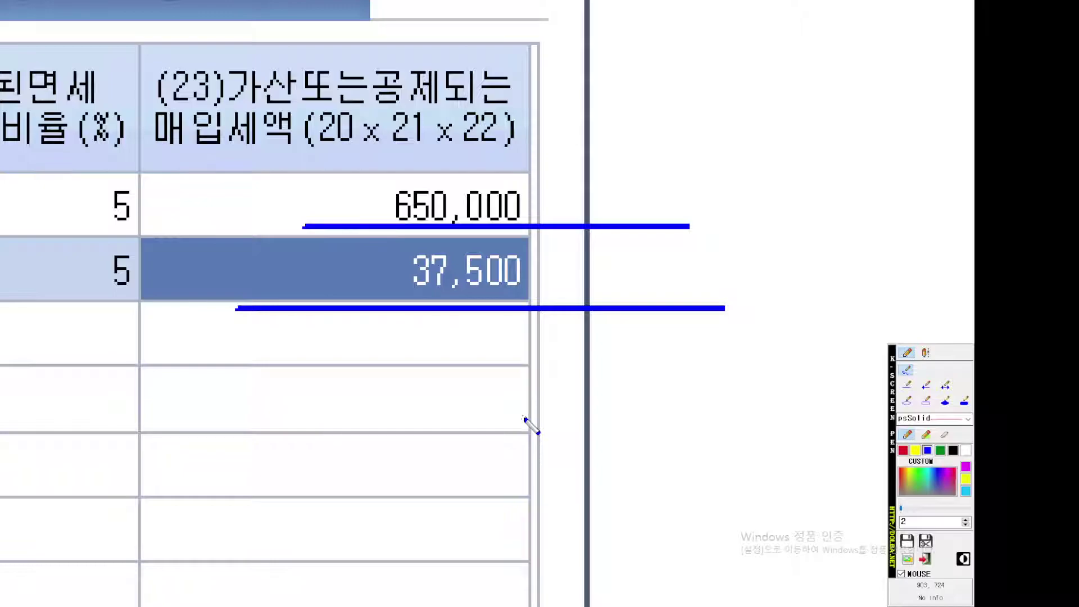
pyautogui.press('Escape')
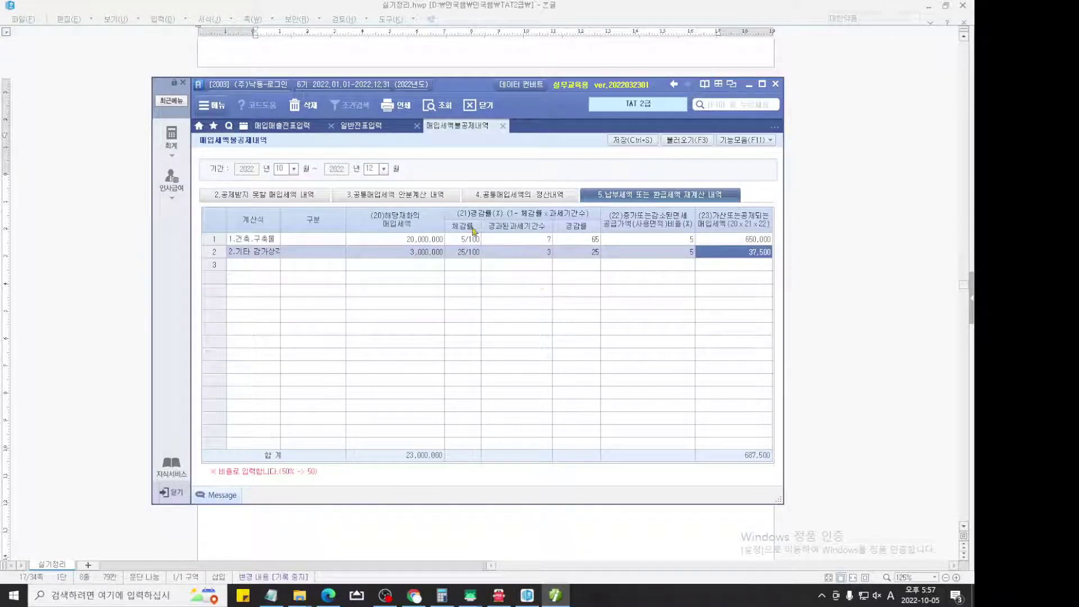
# Check the 일반전표입력 vouchers and the exercise document, and return to the 매입세액불공제내역 statement.
pyautogui.click(376, 129)
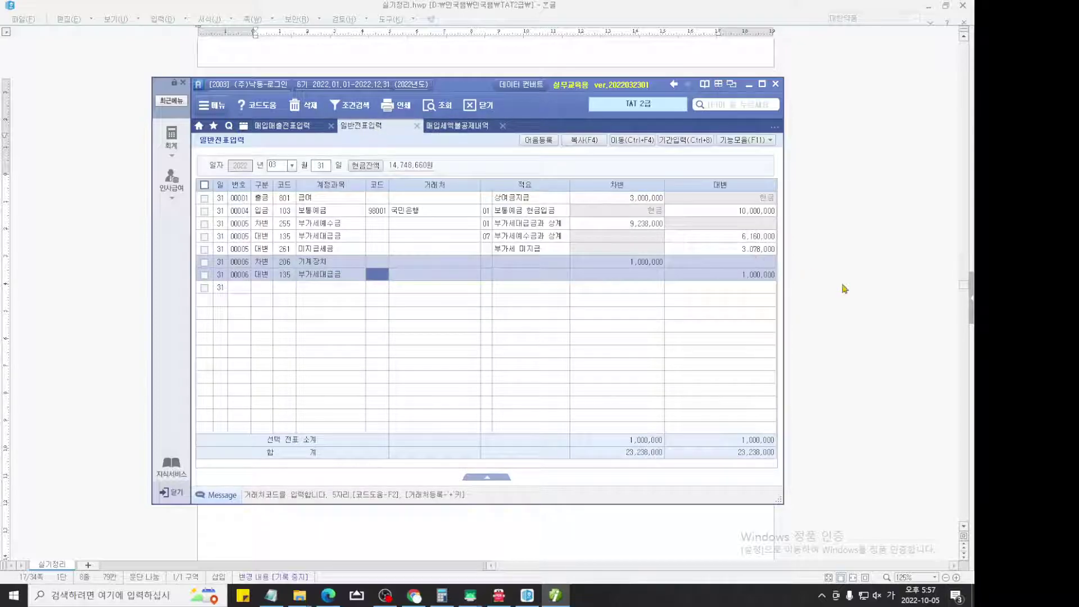
pyautogui.click(841, 288)
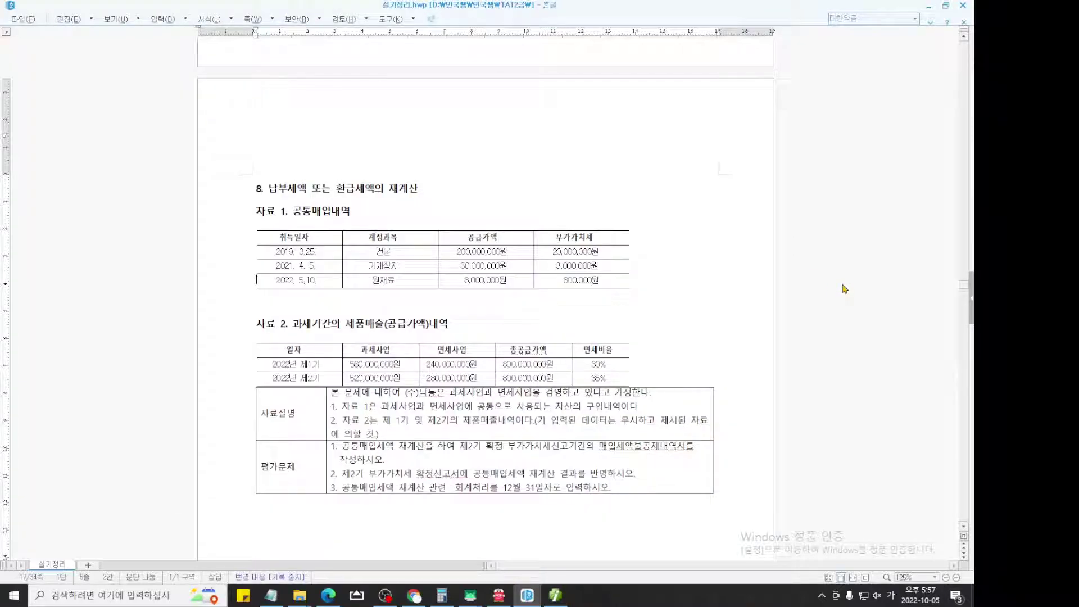
pyautogui.click(558, 598)
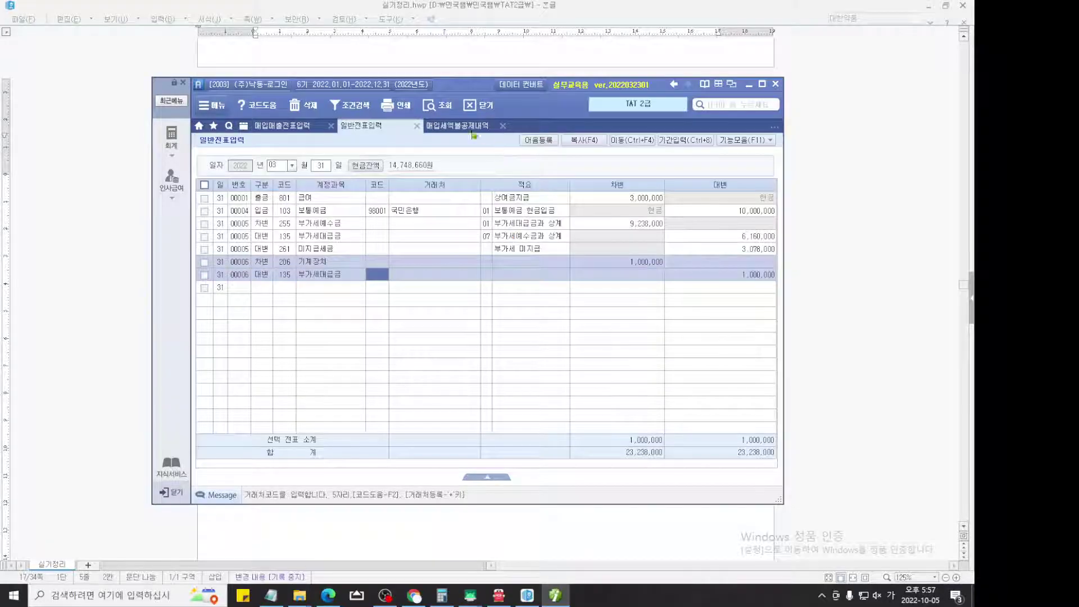
pyautogui.click(472, 127)
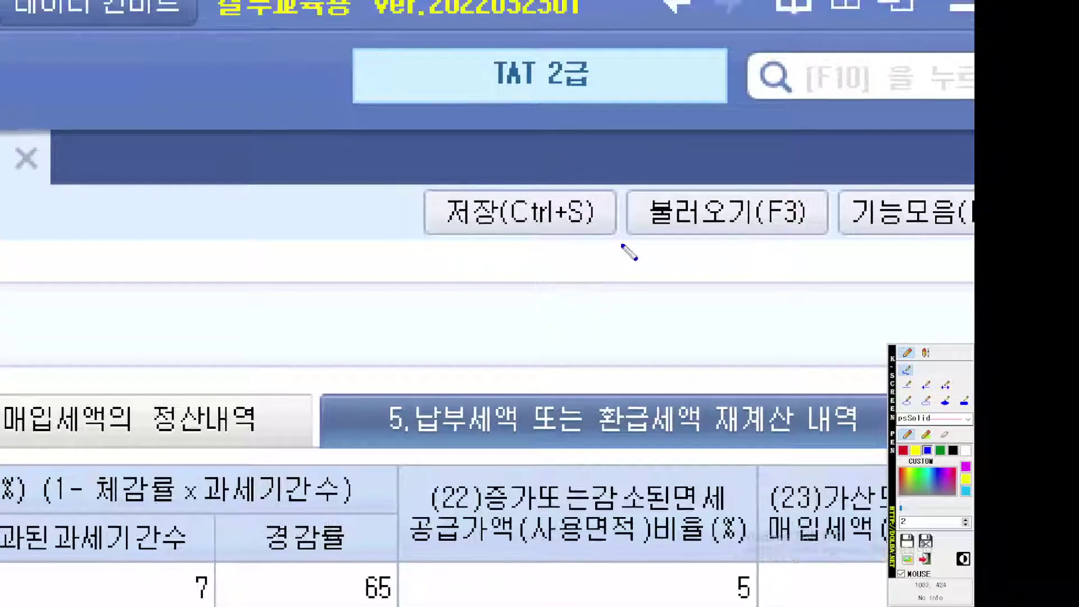
# Mark the save command with the screen pen and save the 매입세액불공제내역 statement.
pyautogui.moveTo(626, 247)
pyautogui.mouseDown()
pyautogui.moveTo(422, 188)
pyautogui.moveTo(585, 279)
pyautogui.mouseUp()
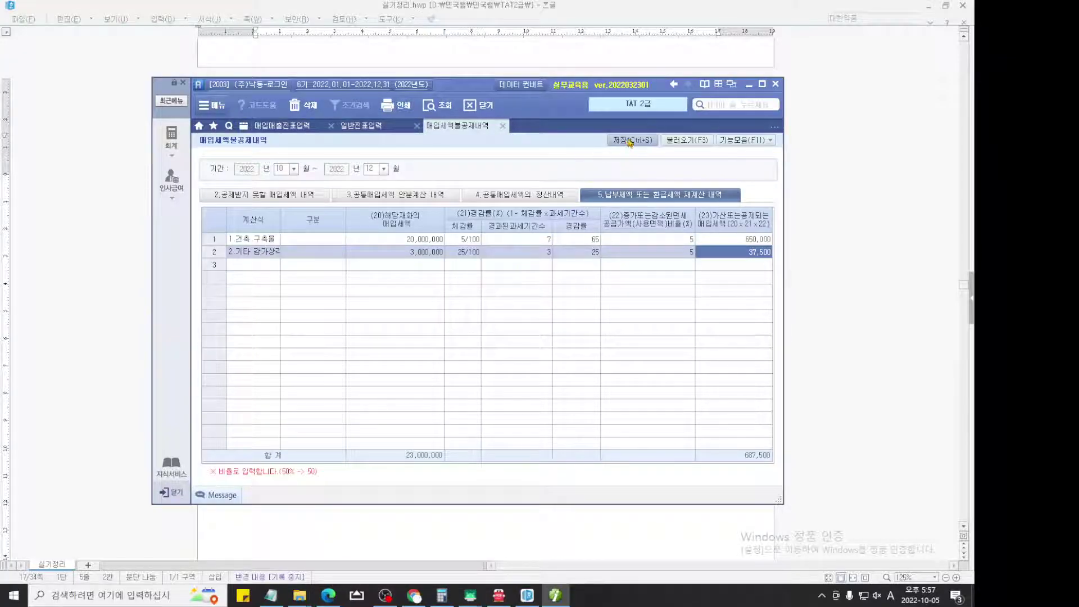
pyautogui.click(518, 210)
pyautogui.click(471, 325)
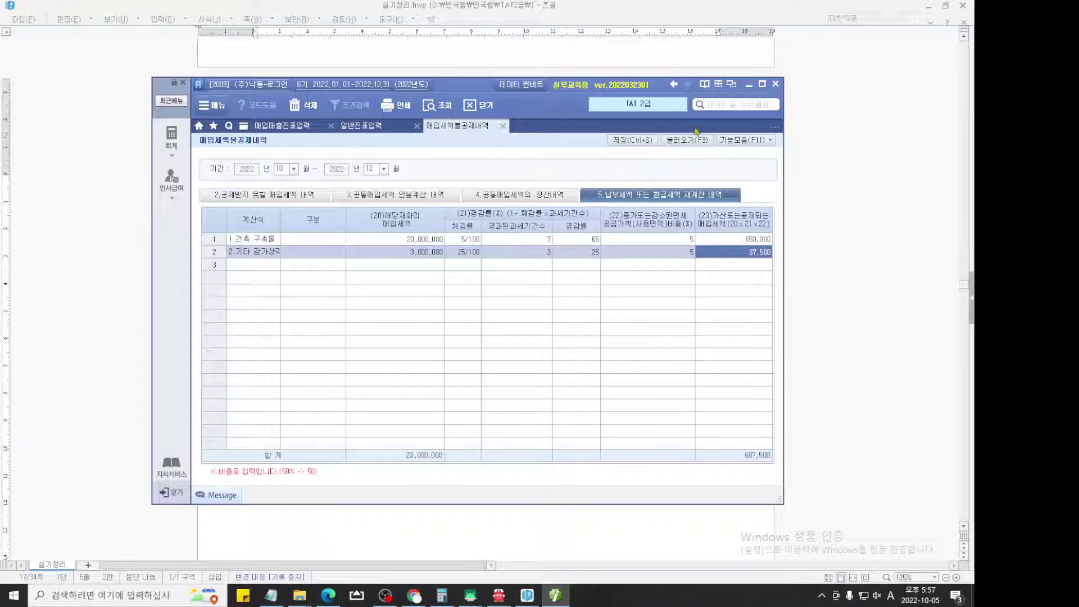
# Search the program's menus for 신고서 and underline 부가가치세신고서 among the matches with the screen pen.
pyautogui.click(722, 103)
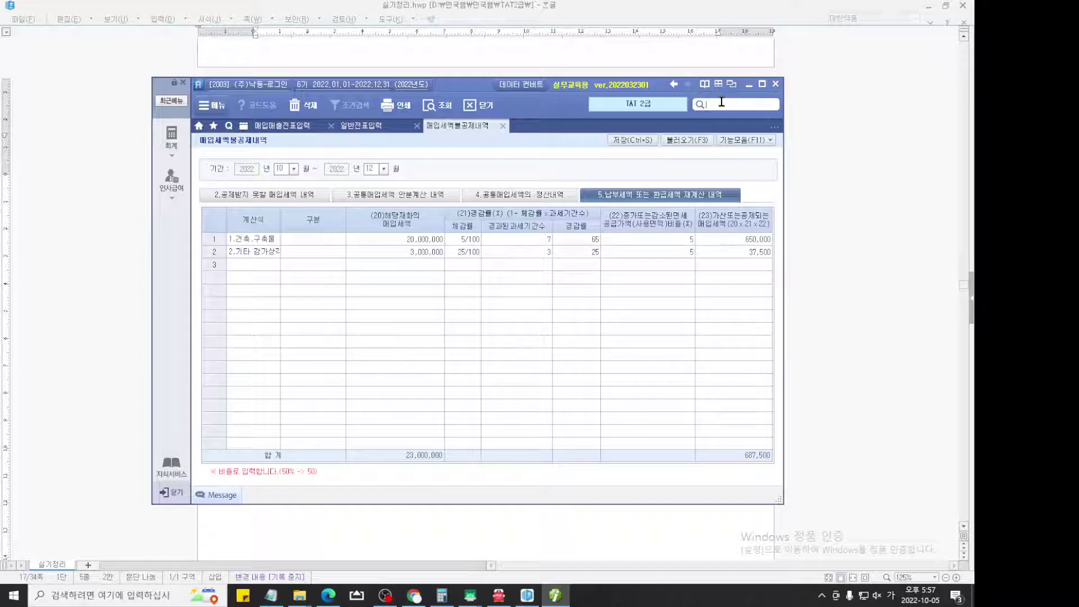
pyautogui.write('신고서')
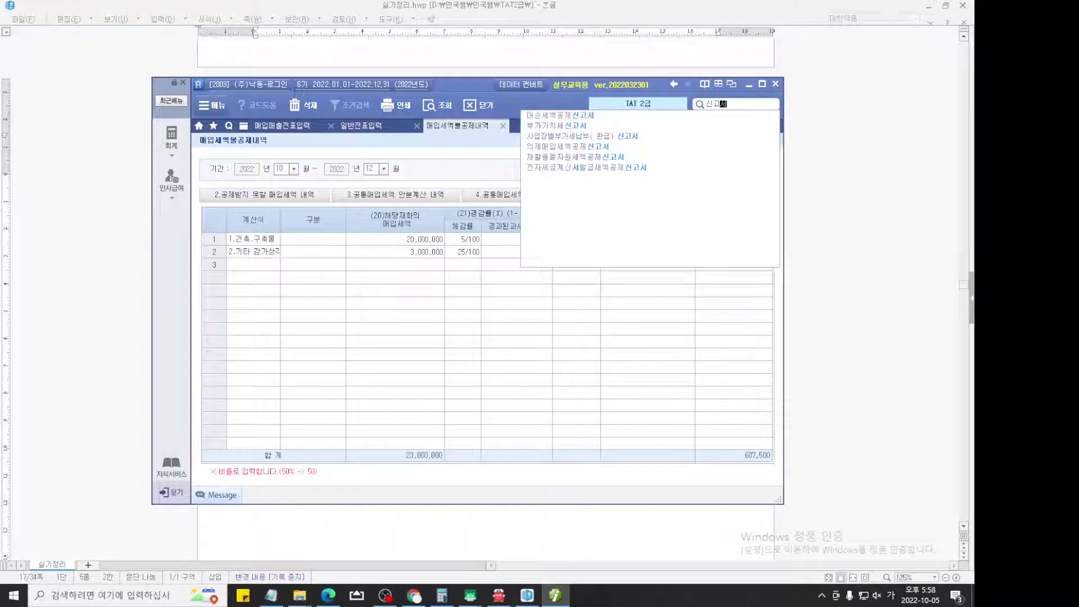
pyautogui.press('F2')
pyautogui.scroll(5, 648, 208)
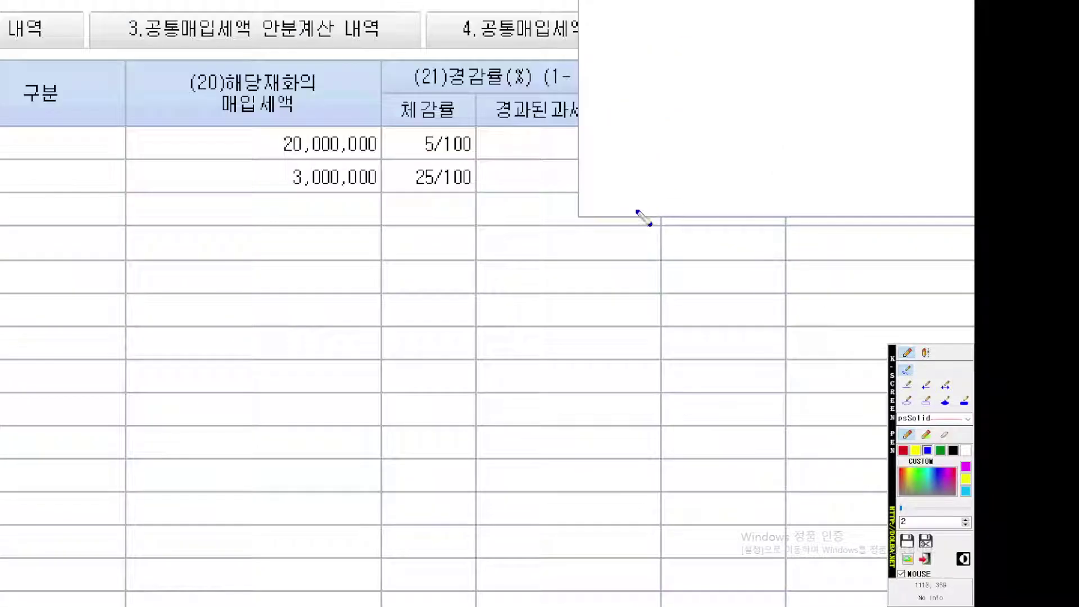
pyautogui.moveTo(635, 210); pyautogui.dragTo(559, 270)
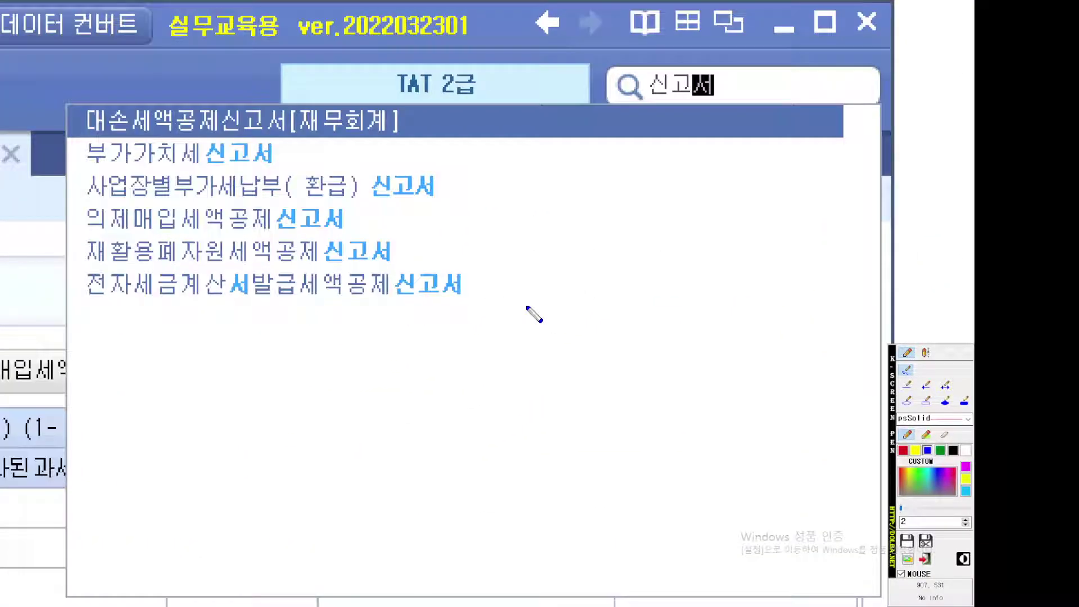
pyautogui.moveTo(77, 278); pyautogui.dragTo(486, 277)
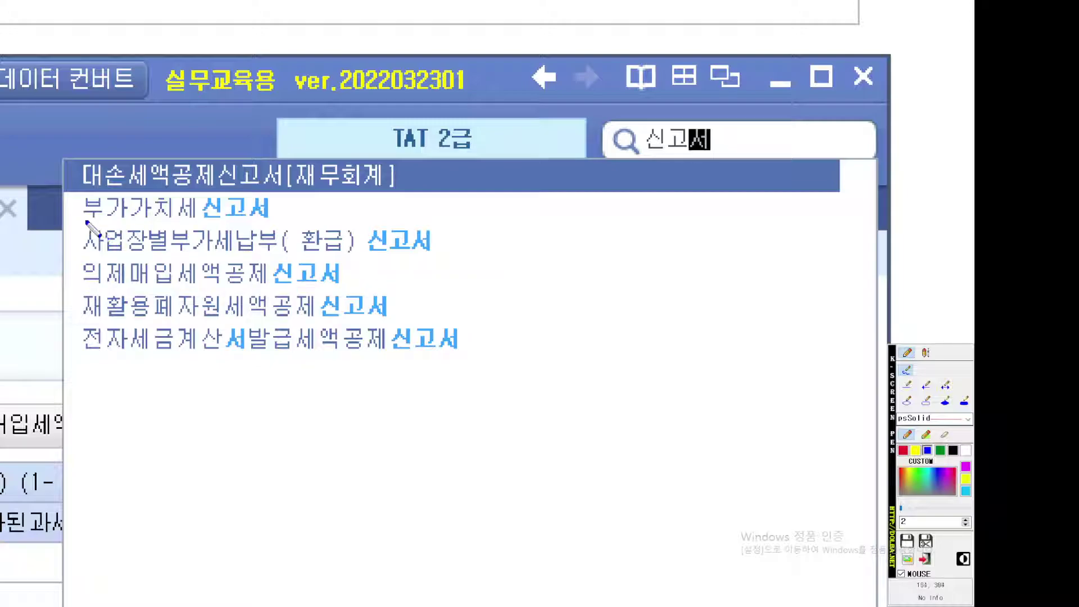
pyautogui.moveTo(96, 221); pyautogui.dragTo(351, 221)
pyautogui.press('Escape')
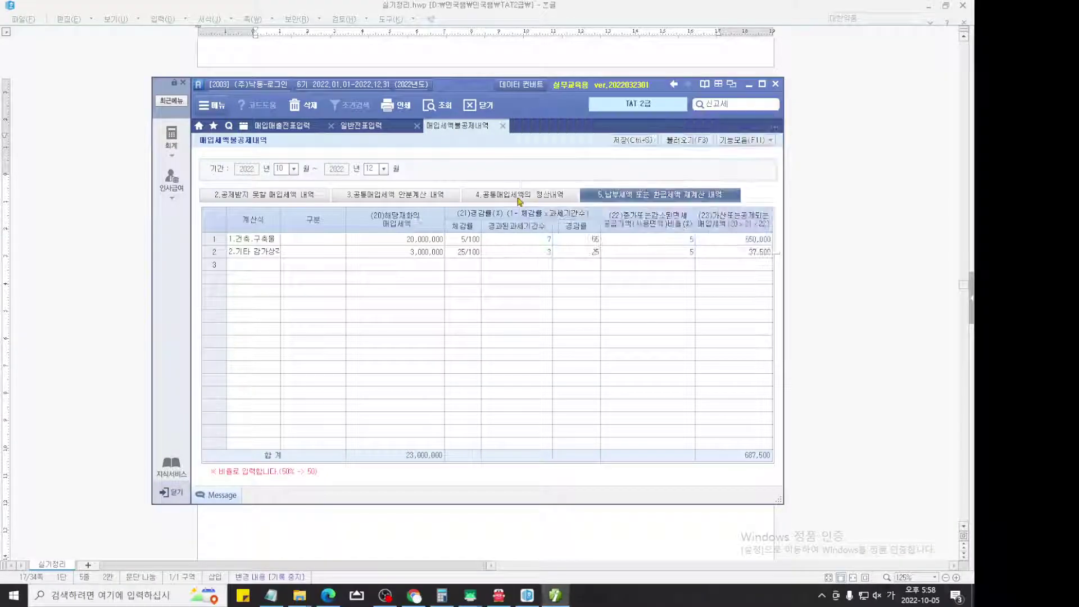
# Open the 부가가치세신고서 and set its period to October 1 through December 31, 2022.
pyautogui.click(741, 101)
pyautogui.click(563, 126)
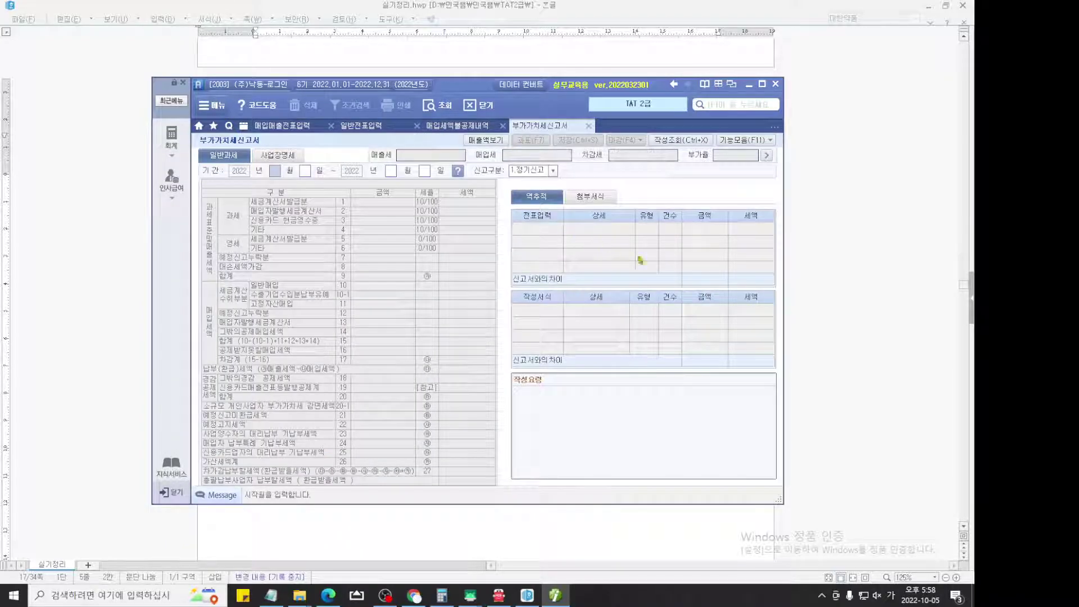
pyautogui.click(860, 345)
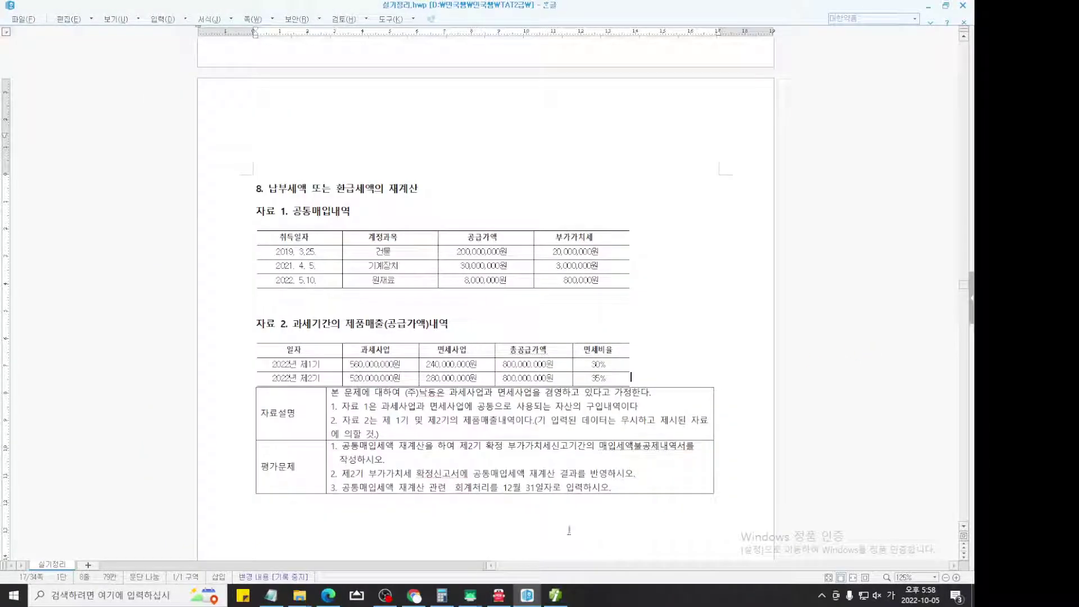
pyautogui.click(556, 596)
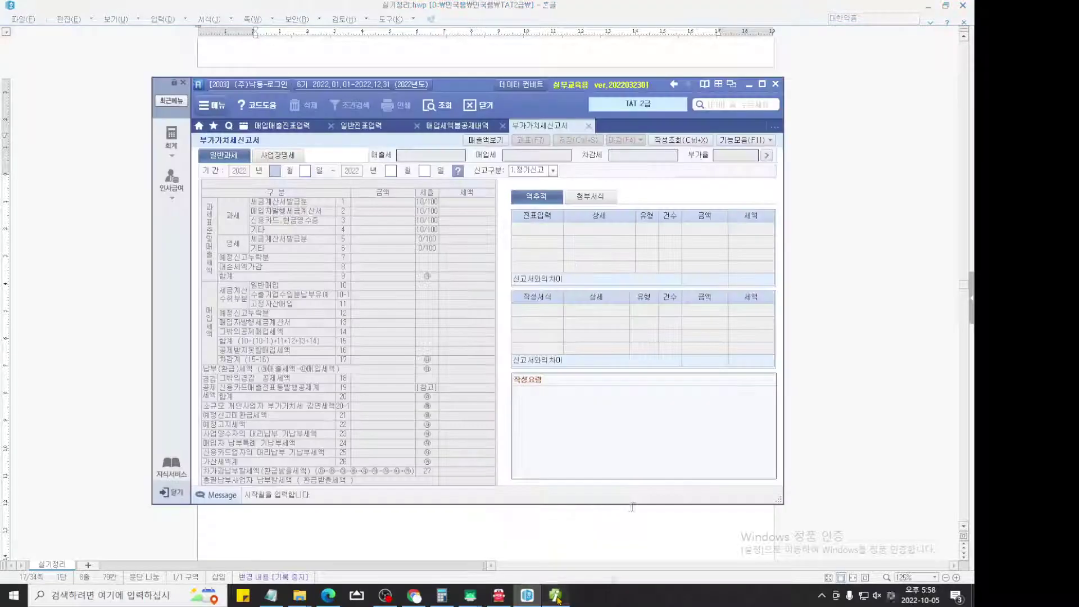
pyautogui.press('Return')
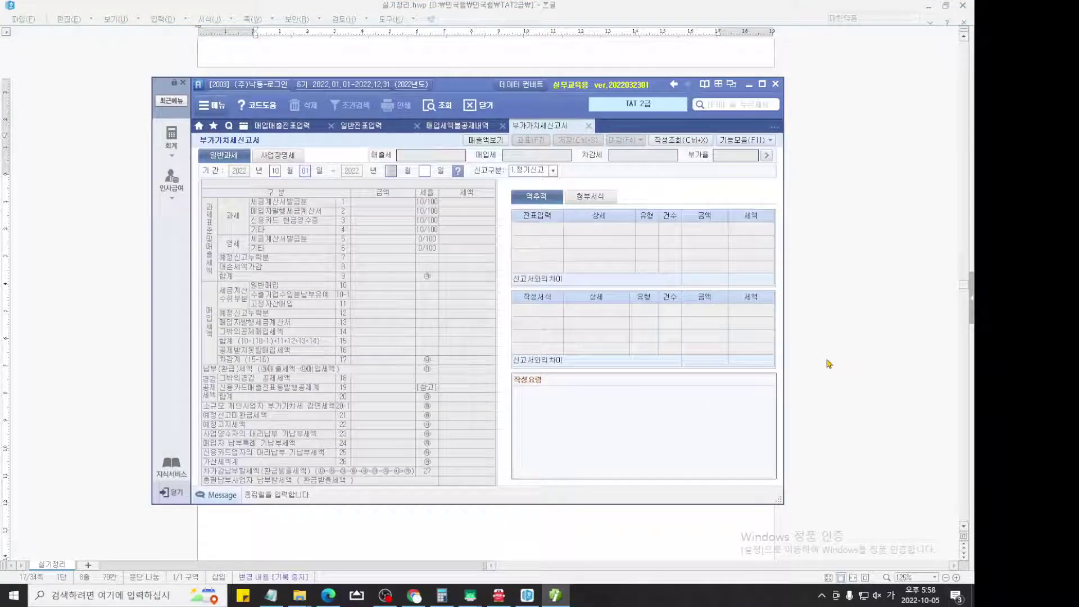
pyautogui.press('Return')
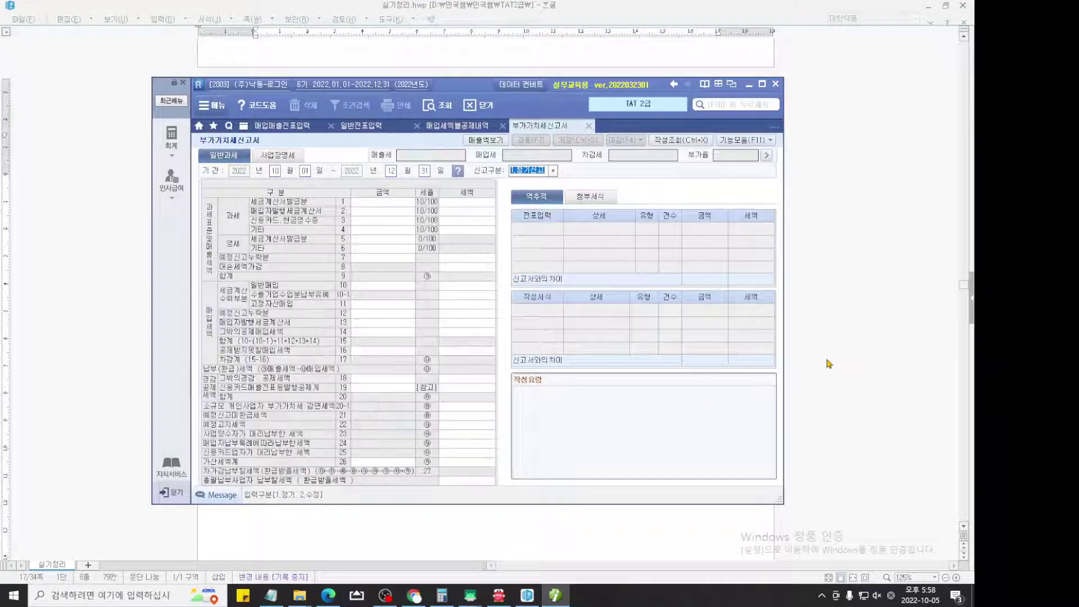
# Load the October to December 정기신고 return, and underline row 16 공제받지못할매입세액 and circle its tax amount with the screen pen.
pyautogui.press('Return')
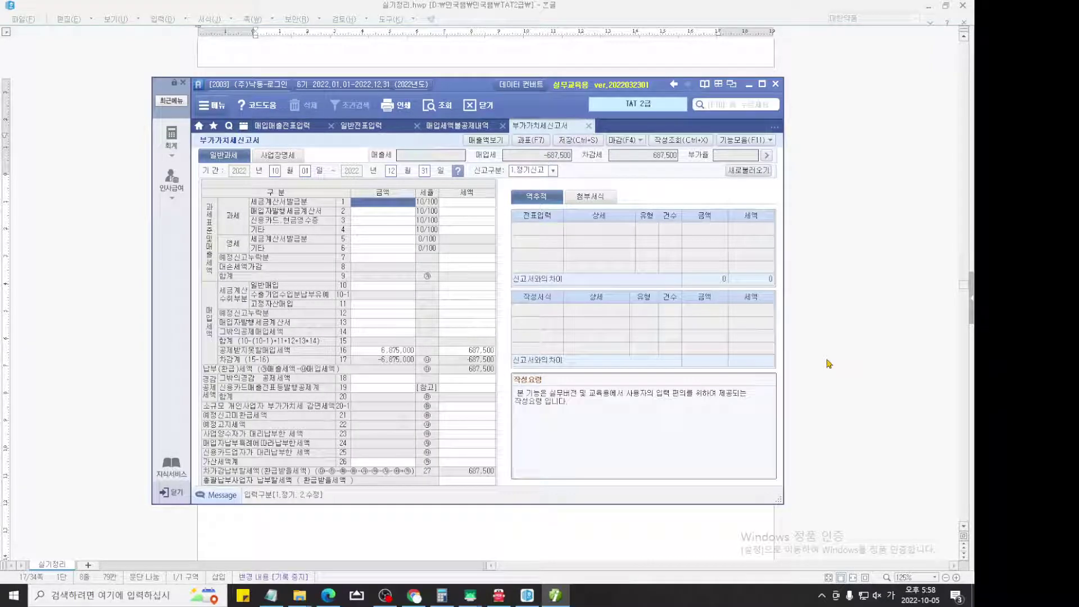
pyautogui.hotkey('ctrl', '2')
pyautogui.scroll(5, 517, 408)
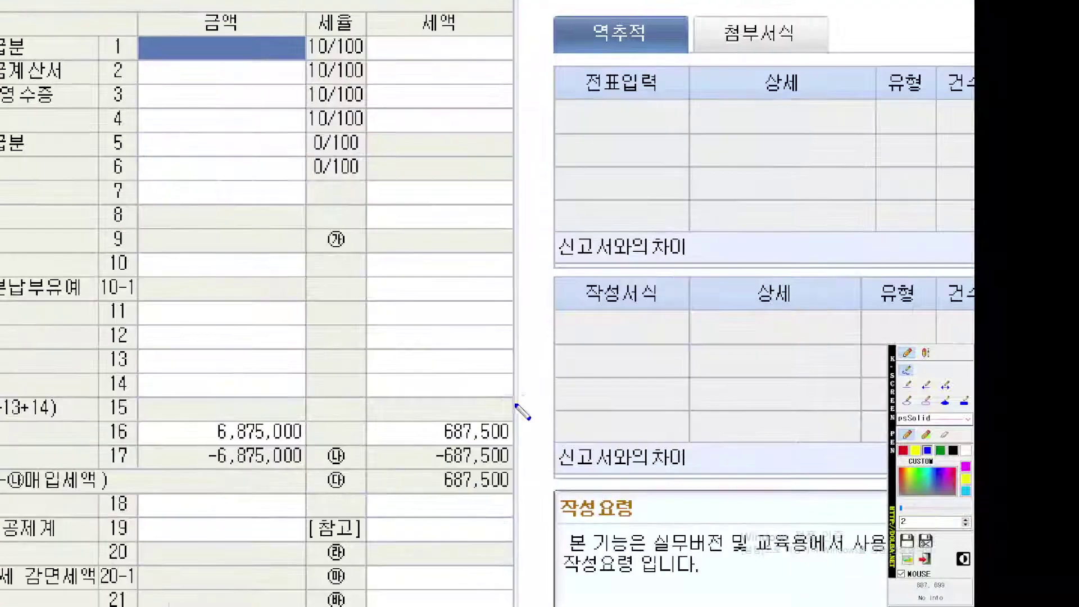
pyautogui.scroll(-2, 589, 368)
pyautogui.scroll(2, 585, 366)
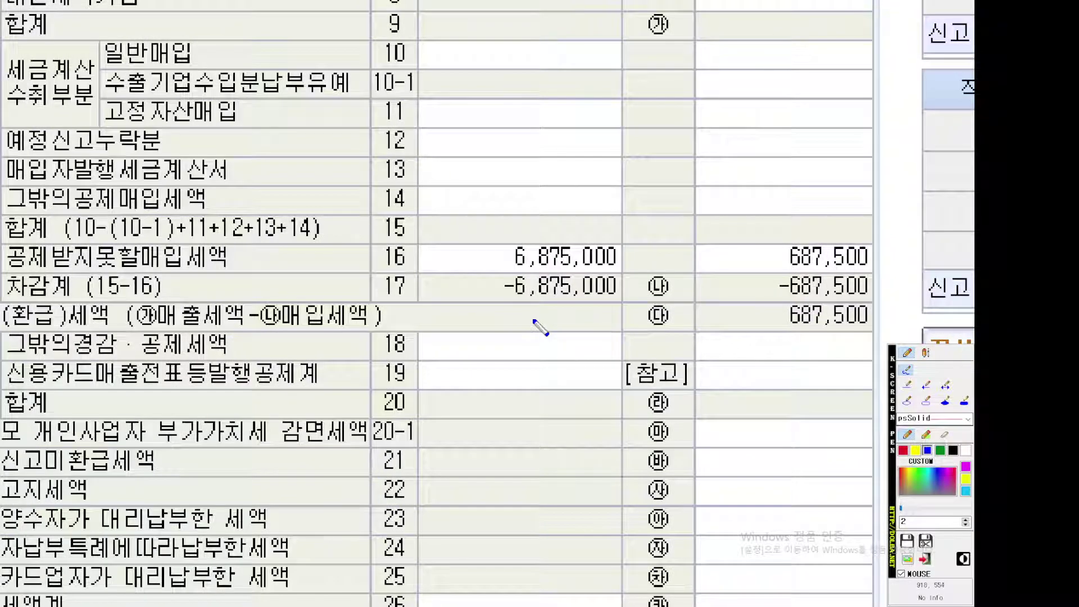
pyautogui.scroll(2, 548, 330)
pyautogui.moveTo(508, 272); pyautogui.dragTo(974, 272)
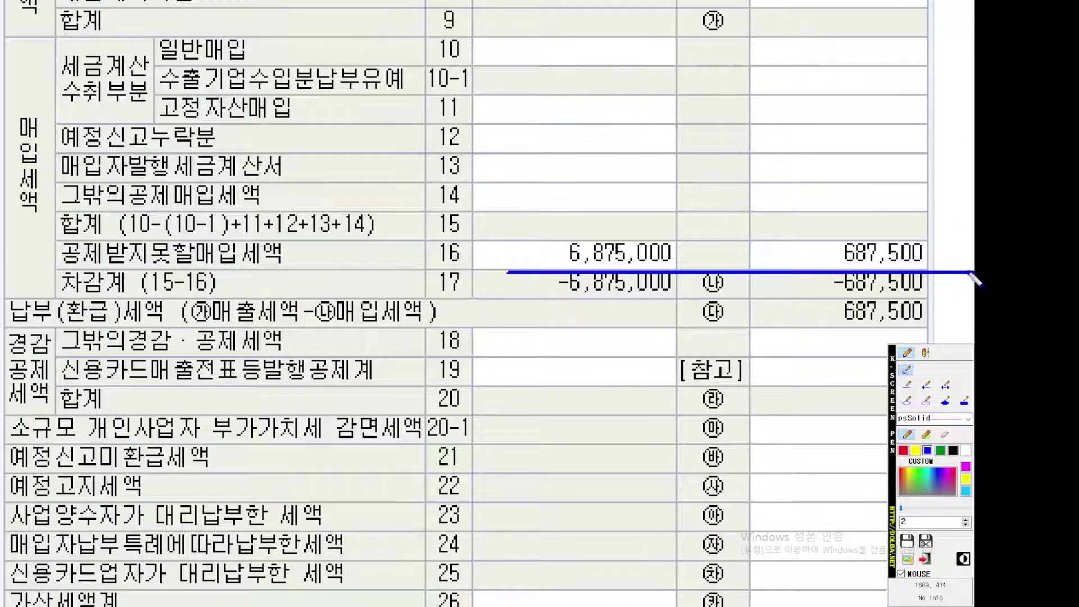
pyautogui.moveTo(902, 252); pyautogui.dragTo(811, 275)
pyautogui.scroll(-2, 815, 284)
pyautogui.scroll(3, 554, 353)
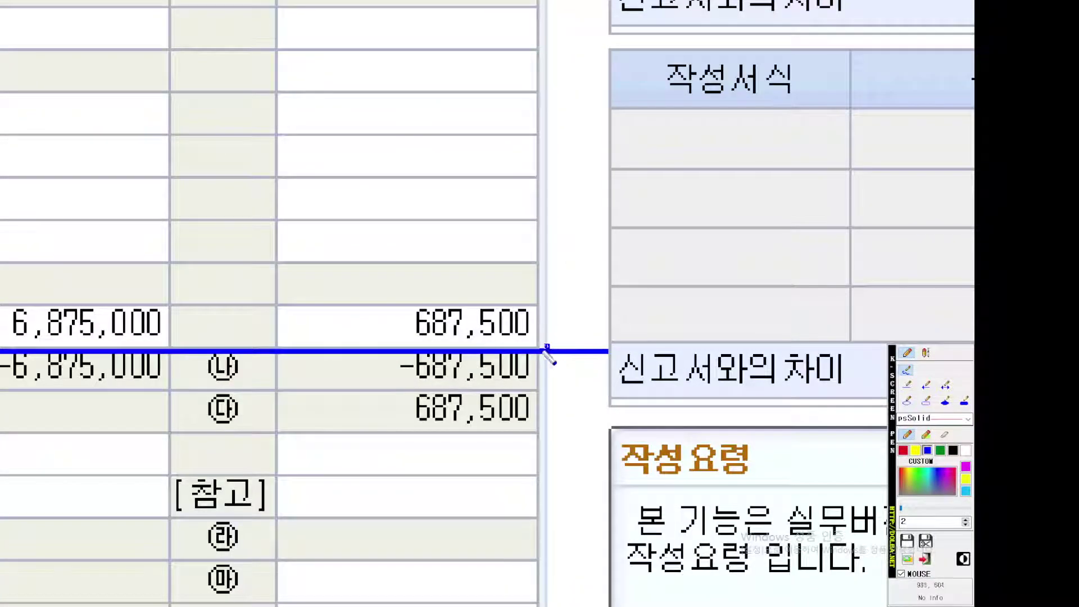
pyautogui.moveTo(548, 352)
pyautogui.mouseDown()
pyautogui.moveTo(352, 287)
pyautogui.moveTo(565, 351)
pyautogui.moveTo(556, 360)
pyautogui.mouseUp()
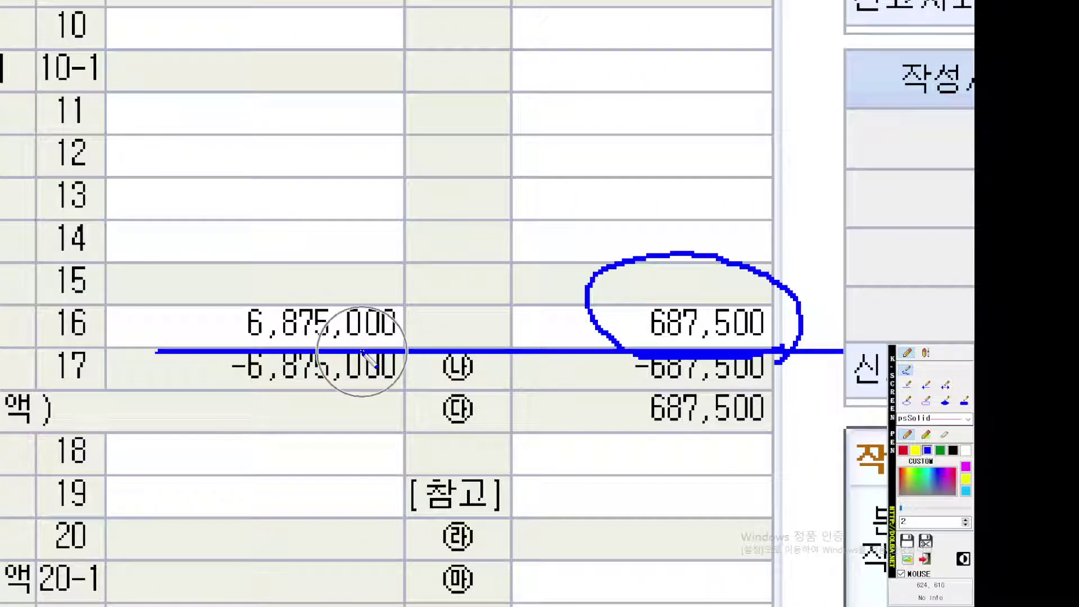
# Try an arrow from the row 16 tax amount to its base amount with the screen pen, and undo the last strokes.
pyautogui.scroll(-2, 517, 188)
pyautogui.scroll(2, 534, 222)
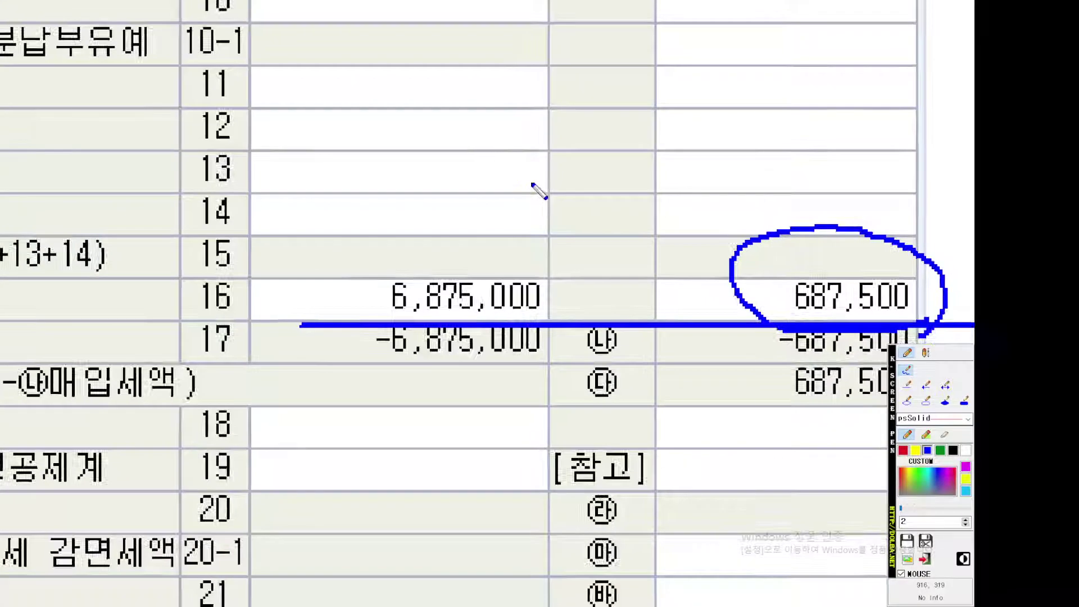
pyautogui.moveTo(753, 254)
pyautogui.mouseDown()
pyautogui.moveTo(534, 212)
pyautogui.moveTo(422, 267)
pyautogui.moveTo(499, 271)
pyautogui.mouseUp()
pyautogui.moveTo(607, 147); pyautogui.dragTo(553, 165)
pyautogui.moveTo(558, 121); pyautogui.dragTo(588, 167)
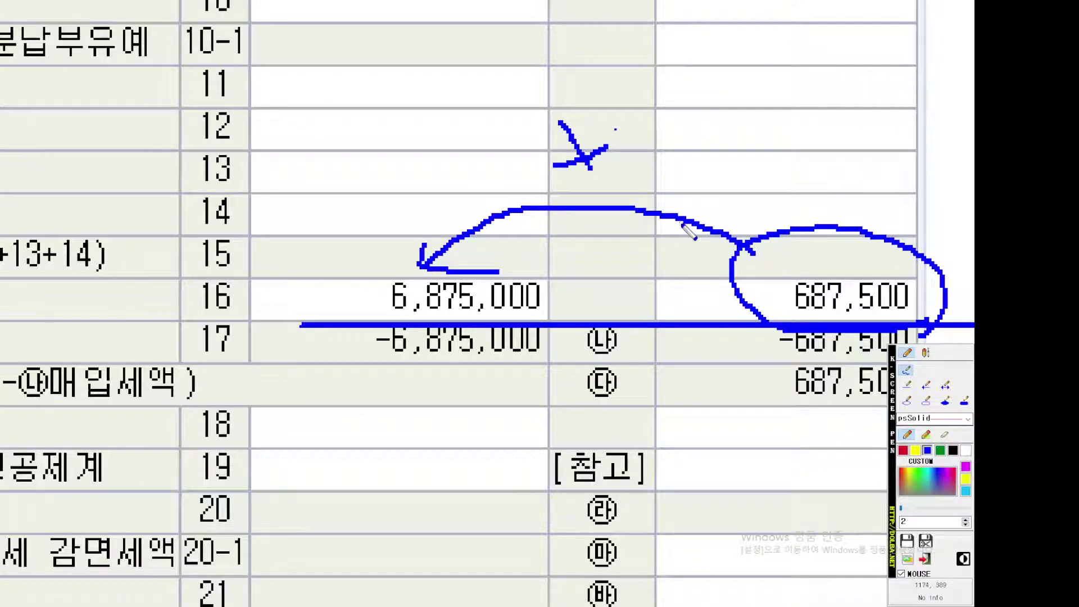
pyautogui.hotkey('ctrl', 'z')
pyautogui.hotkey('ctrl', 'z')
pyautogui.hotkey('ctrl', 'z')
pyautogui.hotkey('ctrl', 'z')
pyautogui.hotkey('ctrl', 'z')
# Write "× 10% =" between the row 16 amount and tax, and draw an arrow from the tax back to the amount.
pyautogui.moveTo(565, 283)
pyautogui.mouseDown()
pyautogui.moveTo(547, 310)
pyautogui.moveTo(565, 313)
pyautogui.mouseUp()
pyautogui.moveTo(597, 279)
pyautogui.mouseDown()
pyautogui.moveTo(594, 308)
pyautogui.moveTo(634, 297)
pyautogui.moveTo(622, 284)
pyautogui.moveTo(681, 293)
pyautogui.moveTo(633, 322)
pyautogui.mouseUp()
pyautogui.moveTo(623, 247)
pyautogui.mouseDown()
pyautogui.moveTo(626, 257)
pyautogui.moveTo(623, 247)
pyautogui.mouseUp()
pyautogui.moveTo(646, 321); pyautogui.dragTo(652, 329)
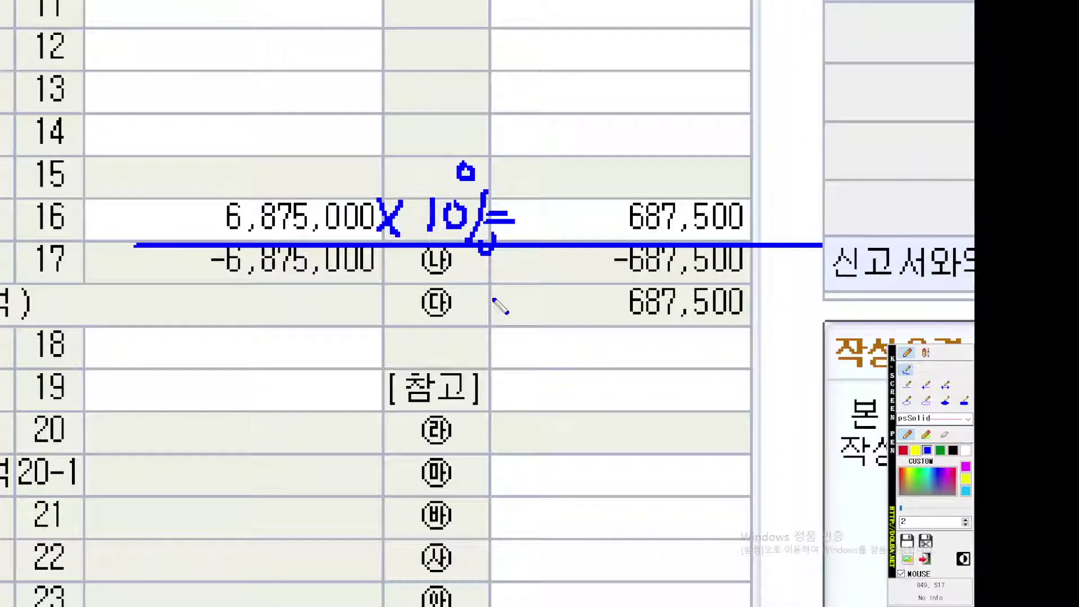
pyautogui.moveTo(708, 197)
pyautogui.mouseDown()
pyautogui.moveTo(534, 116)
pyautogui.moveTo(269, 190)
pyautogui.moveTo(284, 190)
pyautogui.mouseUp()
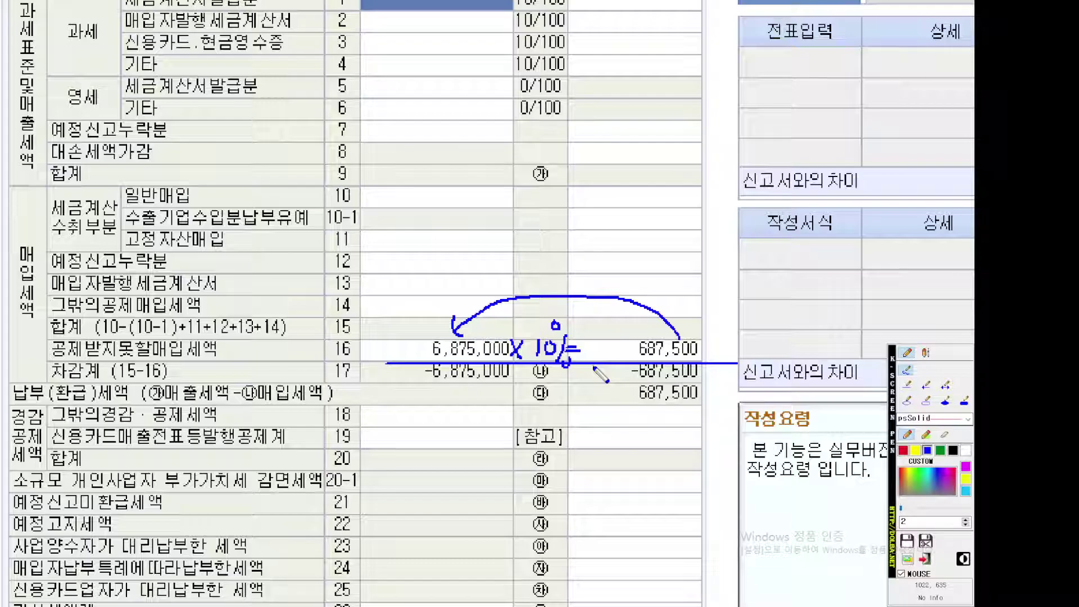
pyautogui.press('Escape')
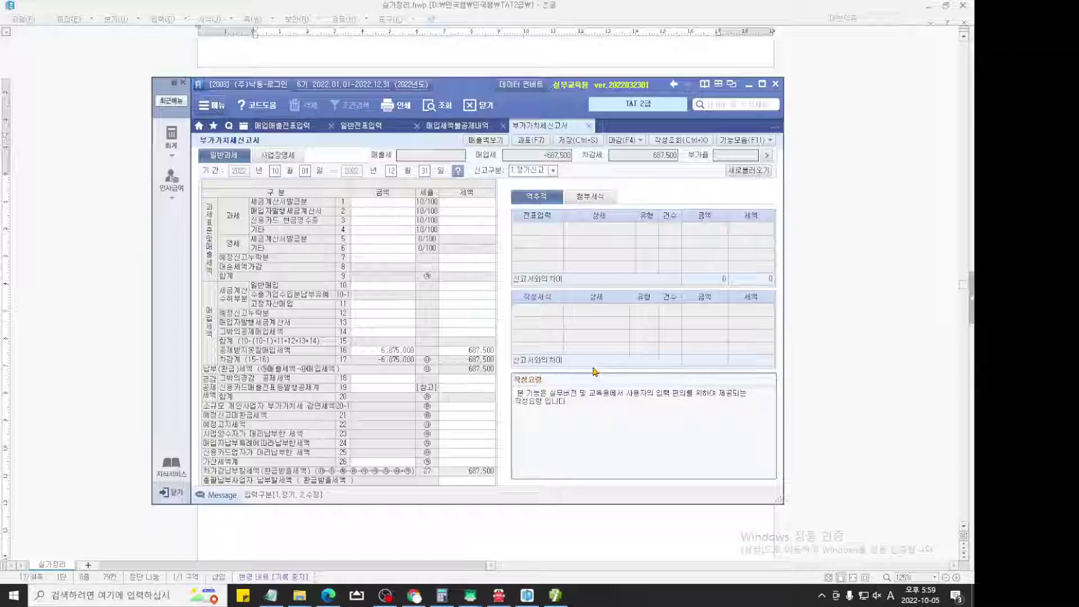
# Close the 부가가치세신고서 with its data saved and switch to 일반전표입력.
pyautogui.click(587, 126)
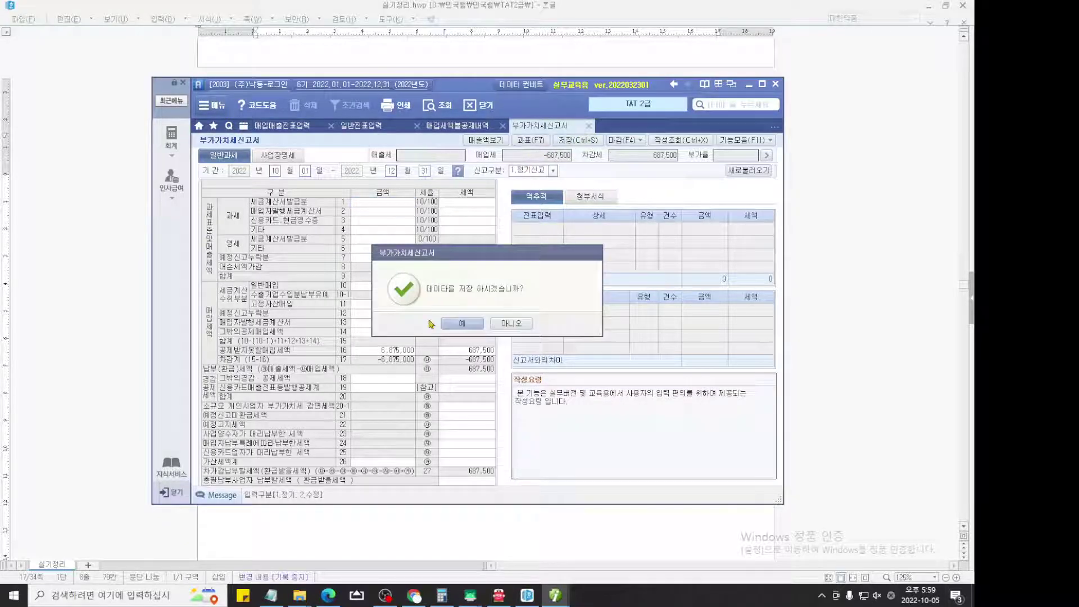
pyautogui.press('Return')
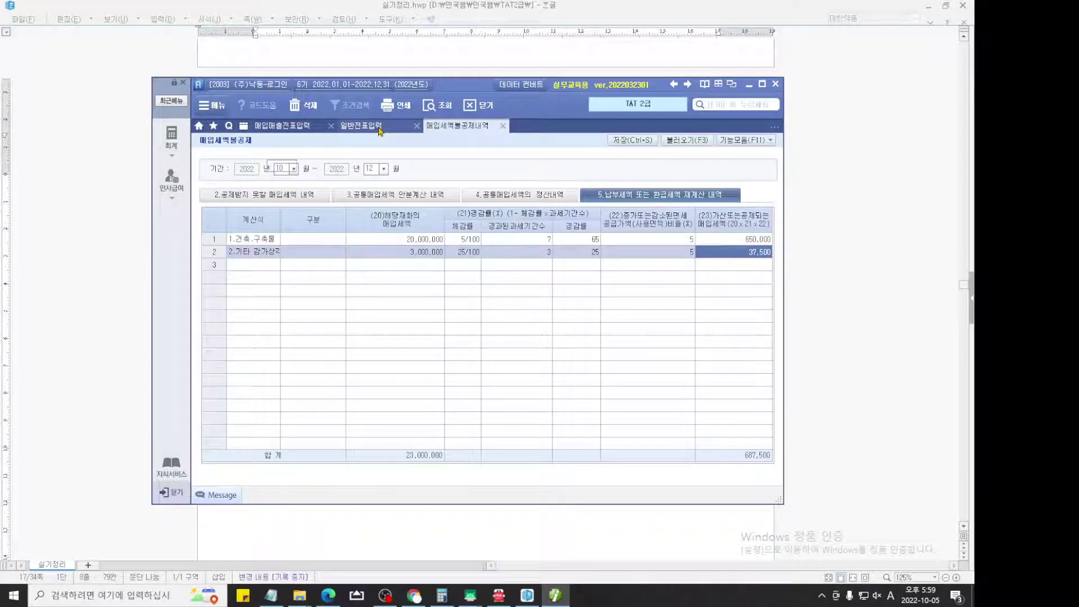
pyautogui.click(377, 127)
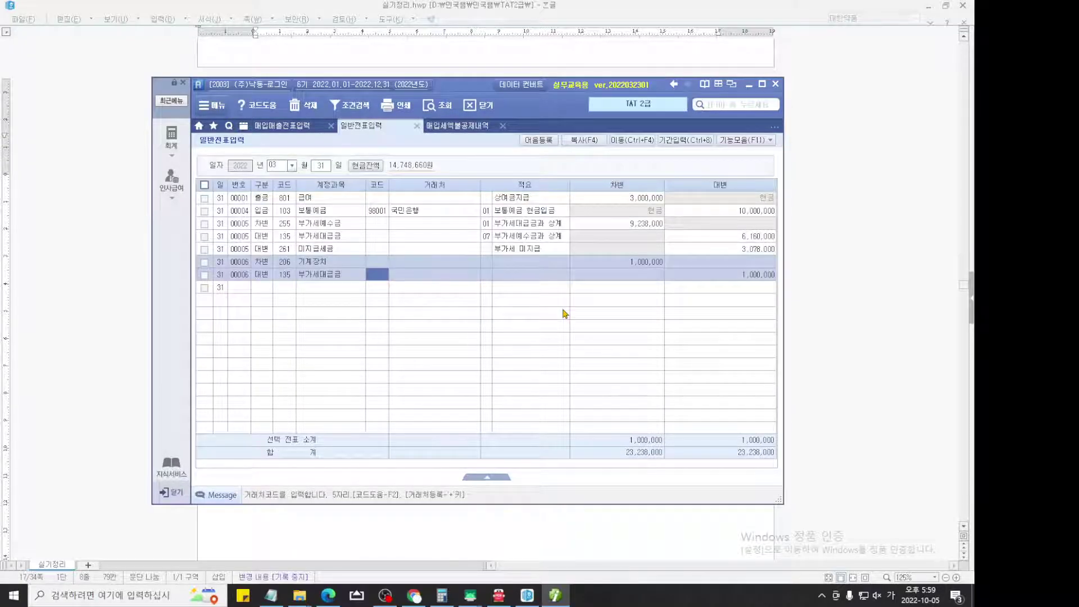
# Circle the voucher date with the screen pen and set the 일반전표입력 date to December 31, 2022.
pyautogui.hotkey('ctrl', '2')
pyautogui.scroll(6, 413, 282)
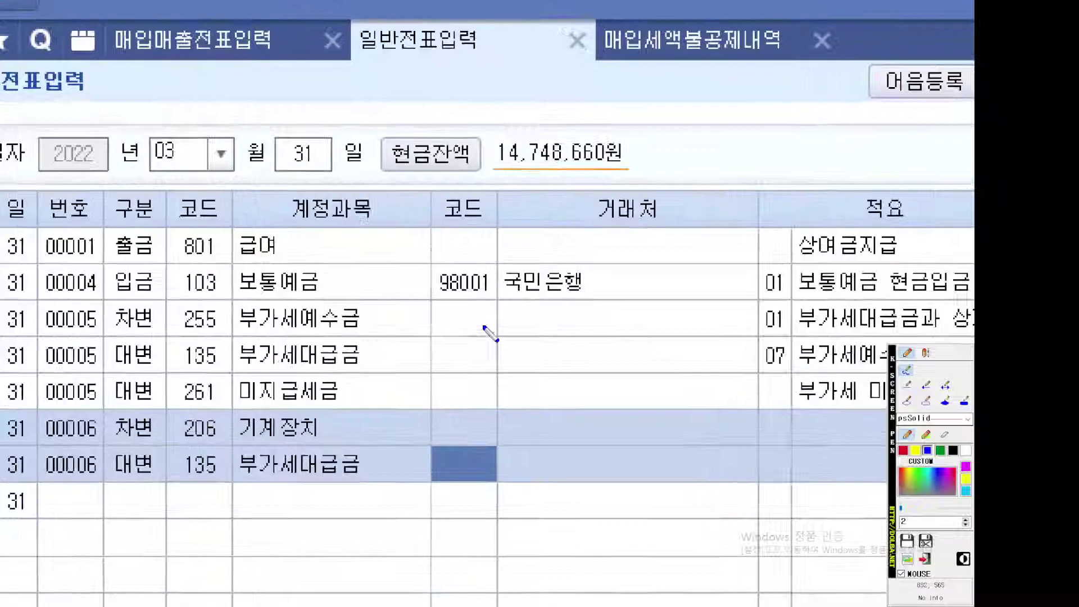
pyautogui.moveTo(365, 192)
pyautogui.mouseDown()
pyautogui.moveTo(221, 211)
pyautogui.moveTo(351, 306)
pyautogui.mouseUp()
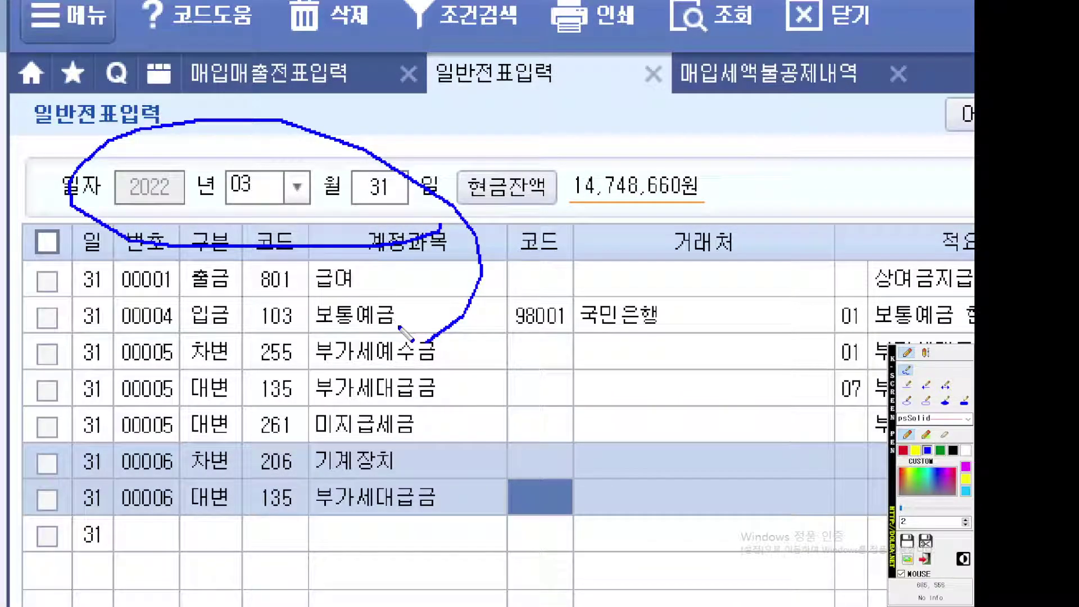
pyautogui.press('Escape')
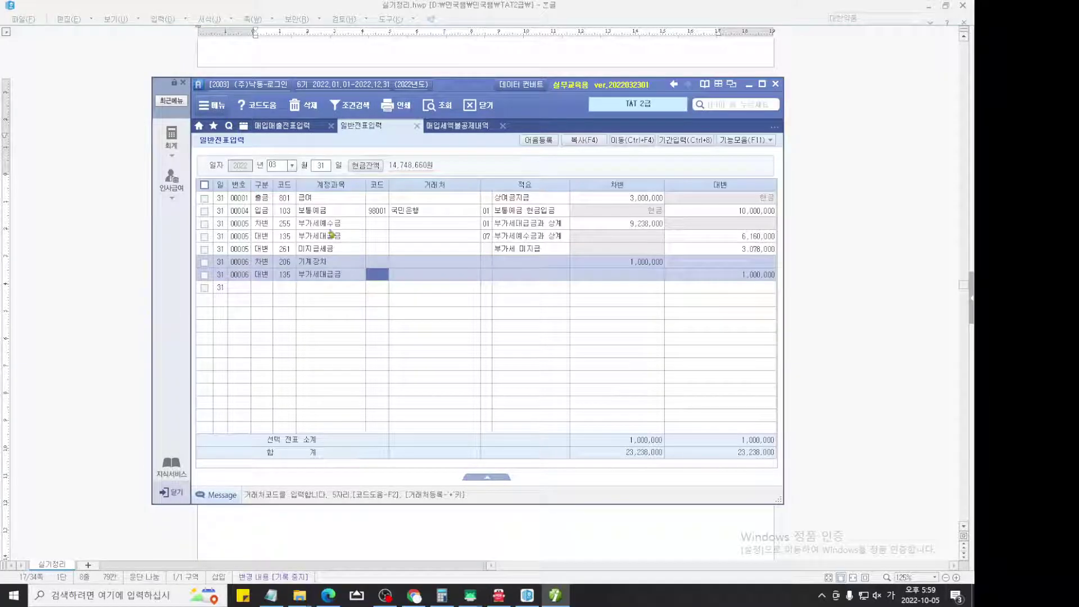
pyautogui.click(276, 165)
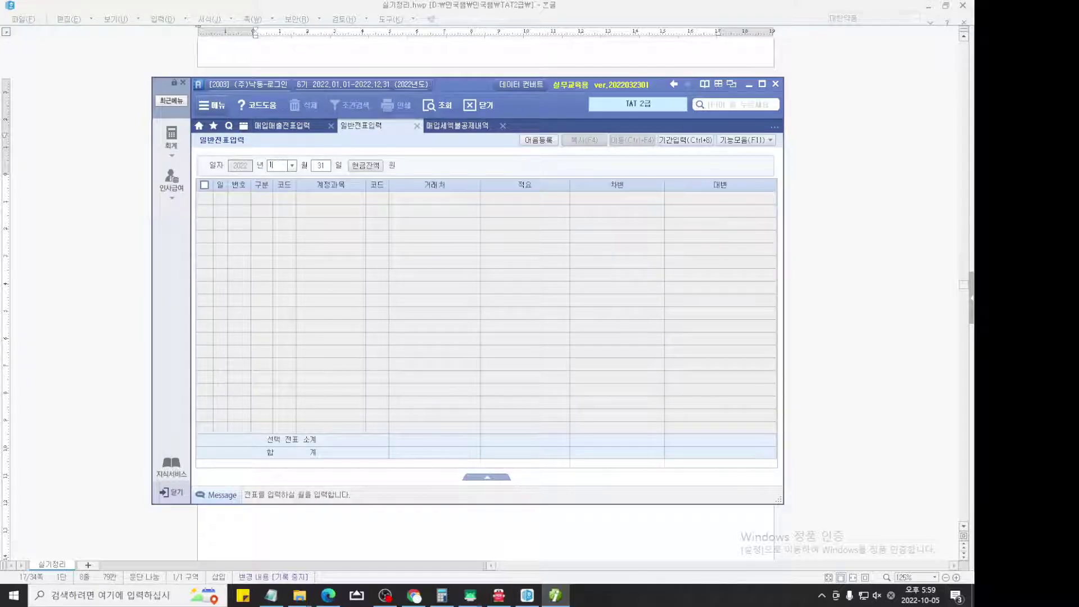
pyautogui.press('Return')
pyautogui.press('Return')
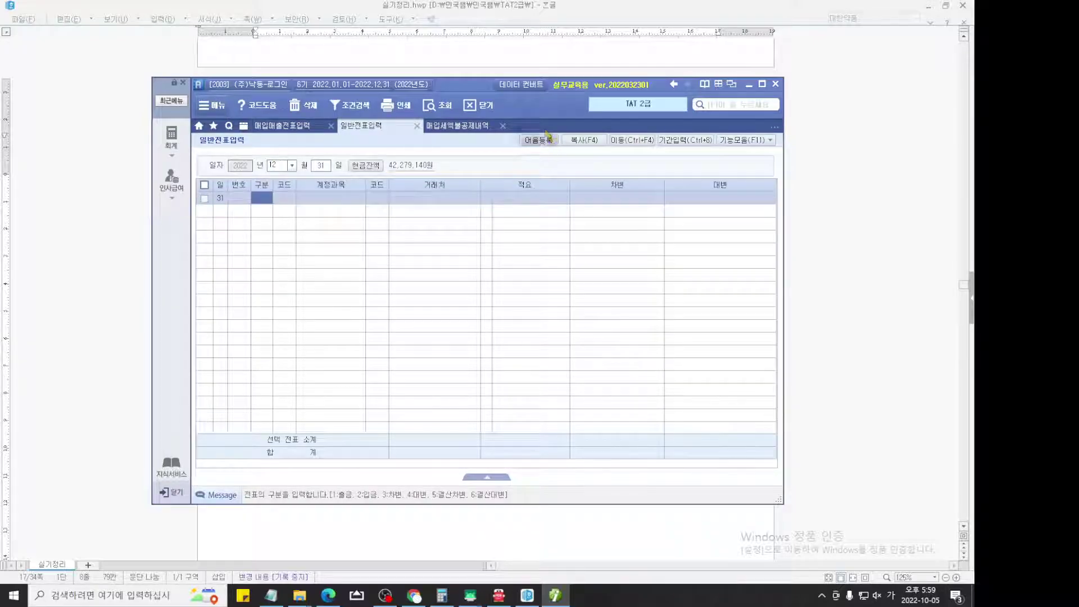
# Return to the 매입세액불공제내역 recalculation and circle the added input tax amounts of both assets with the screen pen.
pyautogui.click(471, 127)
pyautogui.hotkey('ctrl', '2')
pyautogui.scroll(5, 531, 302)
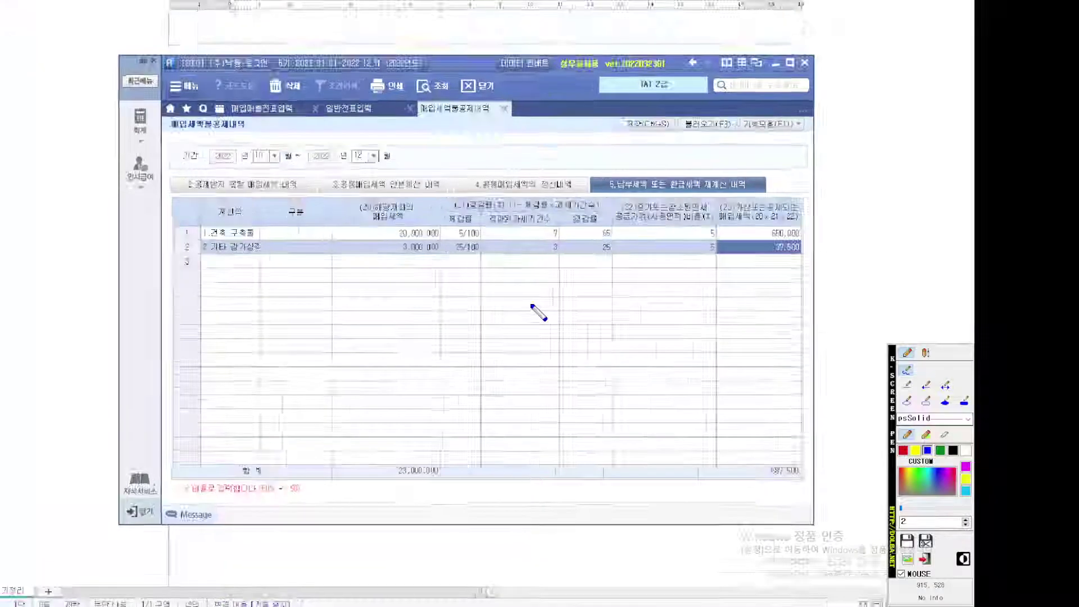
pyautogui.scroll(5, 531, 320)
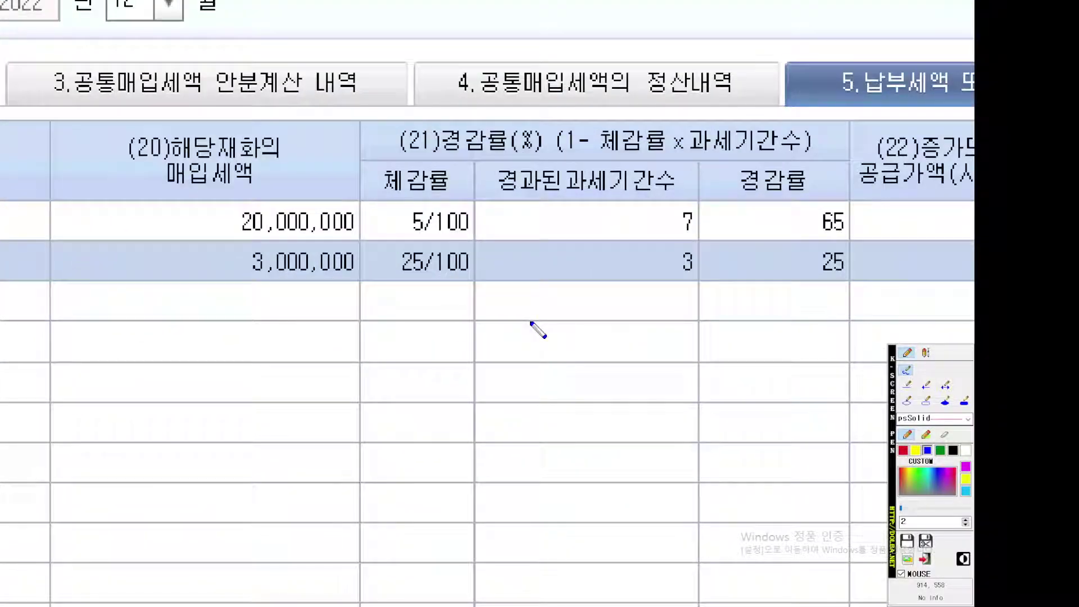
pyautogui.moveTo(531, 320); pyautogui.dragTo(417, 308)
pyautogui.scroll(3, 525, 320)
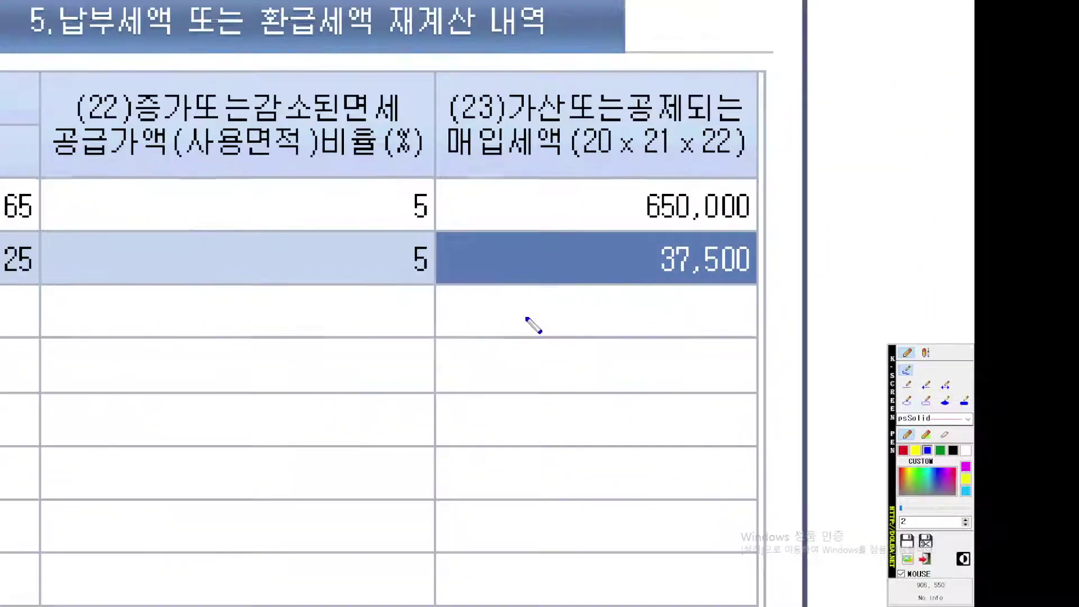
pyautogui.moveTo(563, 290)
pyautogui.mouseDown()
pyautogui.moveTo(400, 257)
pyautogui.moveTo(571, 175)
pyautogui.moveTo(618, 303)
pyautogui.mouseUp()
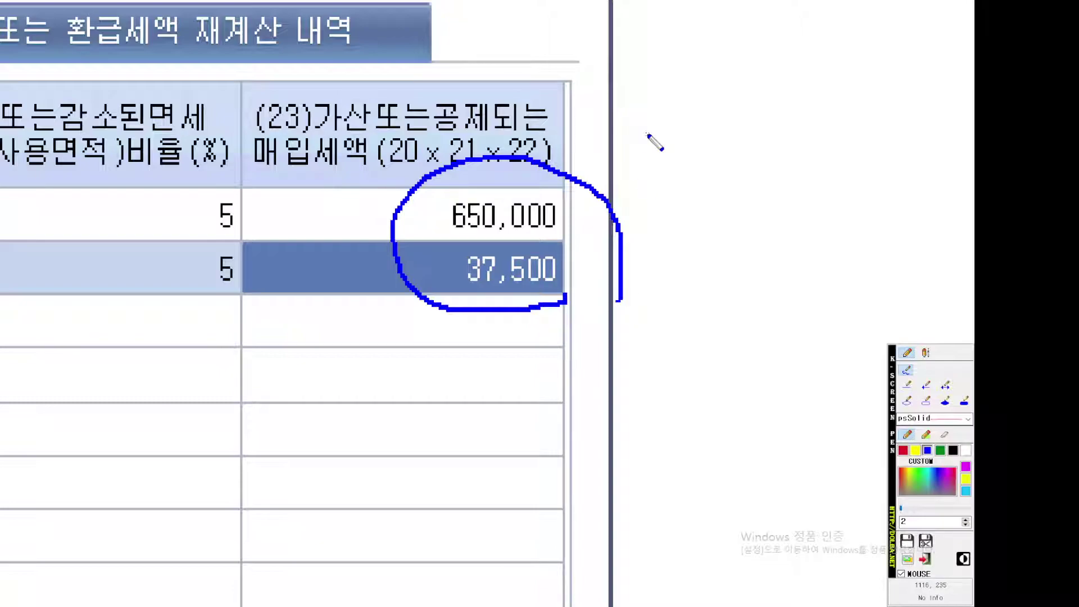
pyautogui.press('Escape')
# Enter a credit line of 687,500 for account 135 부가세대급금 in the December 31 voucher, checking the recalculation total.
pyautogui.click(343, 127)
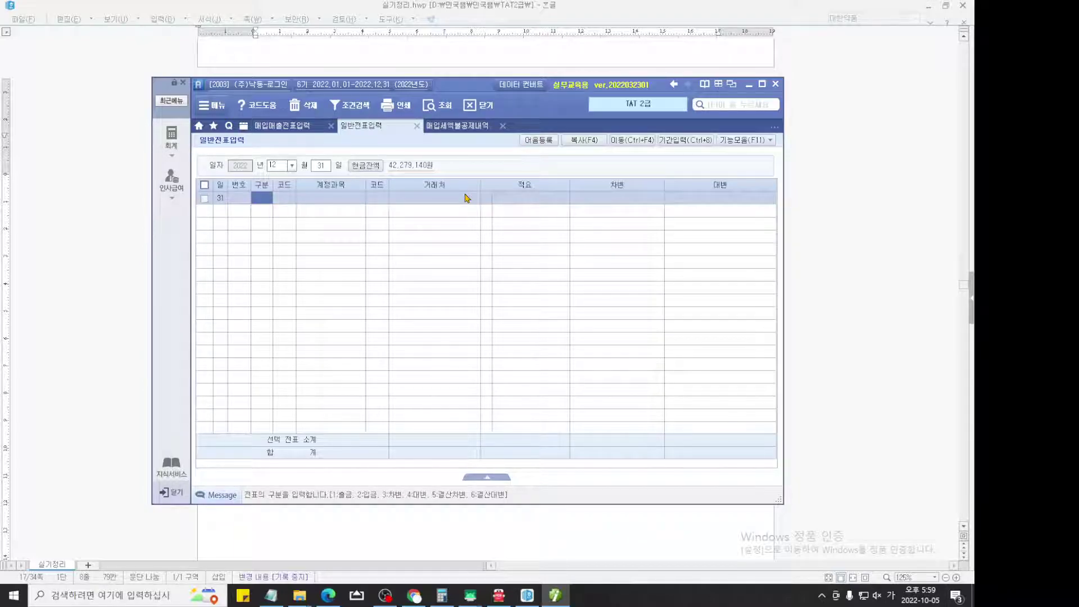
pyautogui.write('4')
pyautogui.press('Return')
pyautogui.write('135')
pyautogui.press('Return')
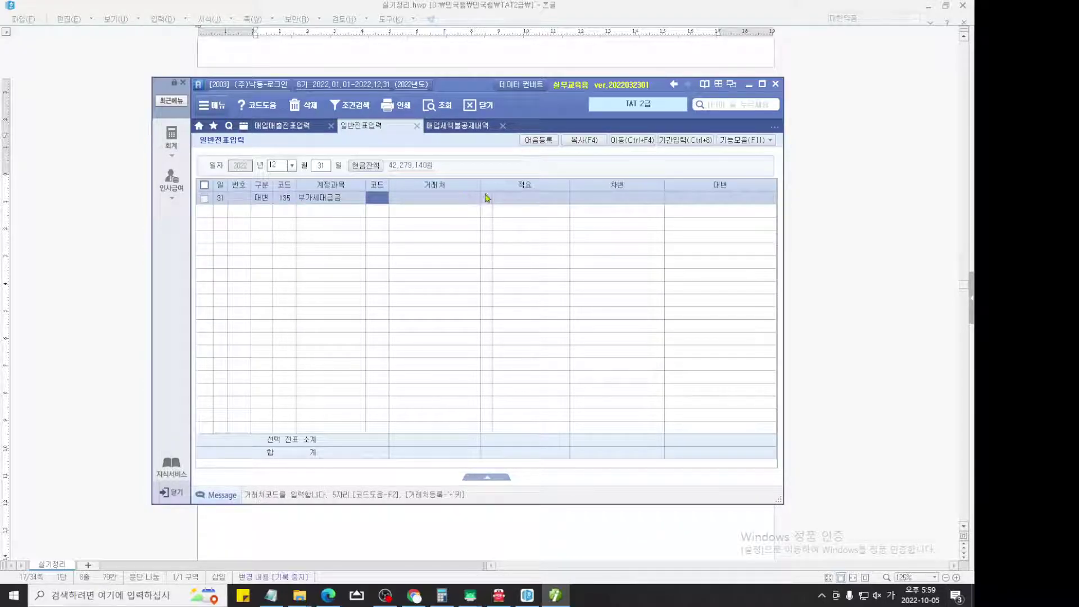
pyautogui.click(715, 201)
pyautogui.click(458, 126)
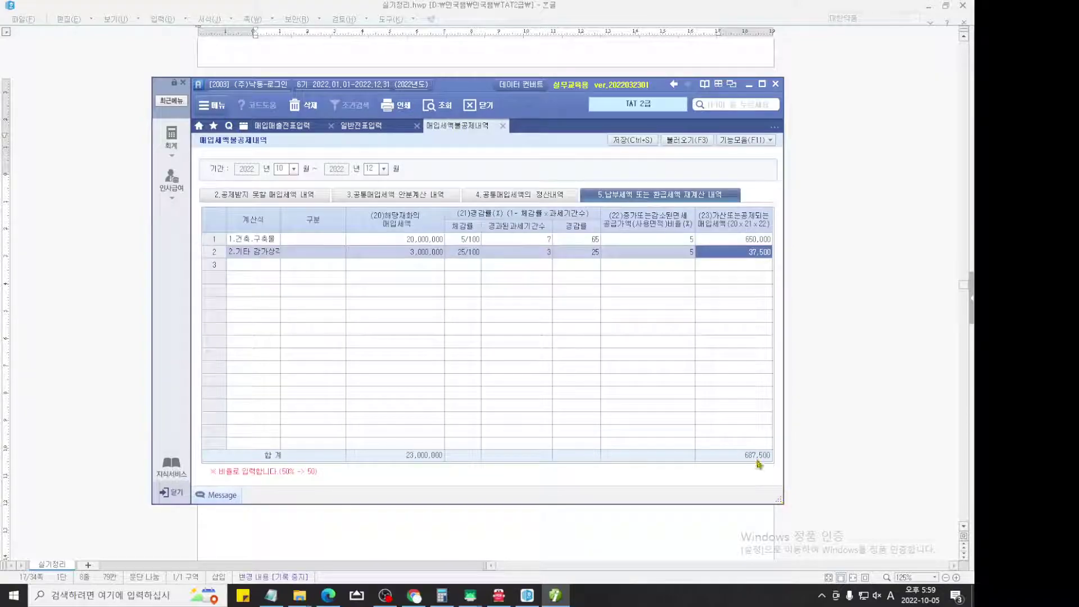
pyautogui.click(362, 126)
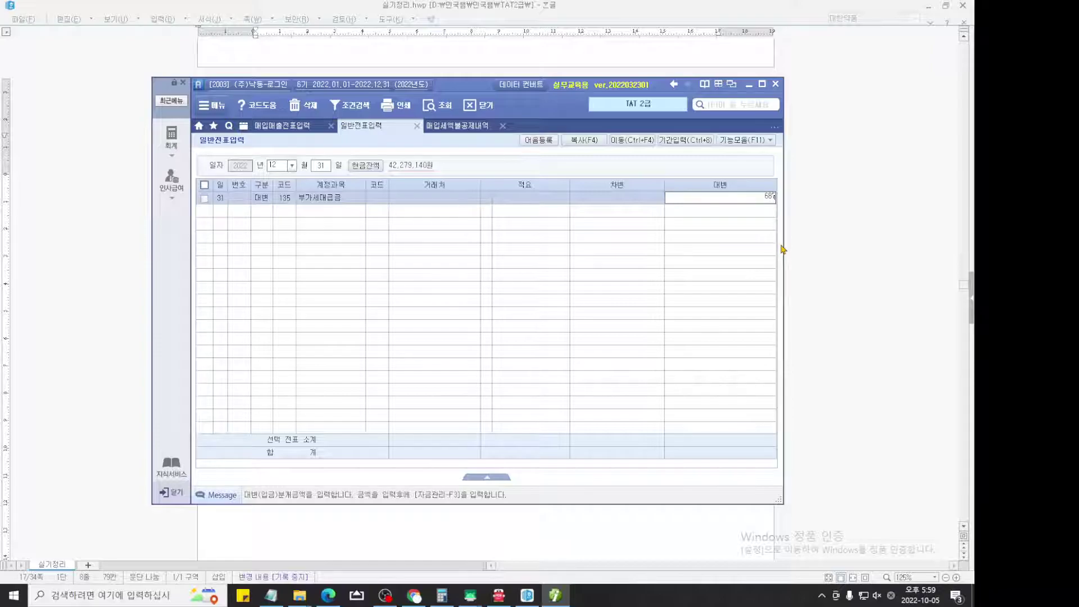
pyautogui.press('Return')
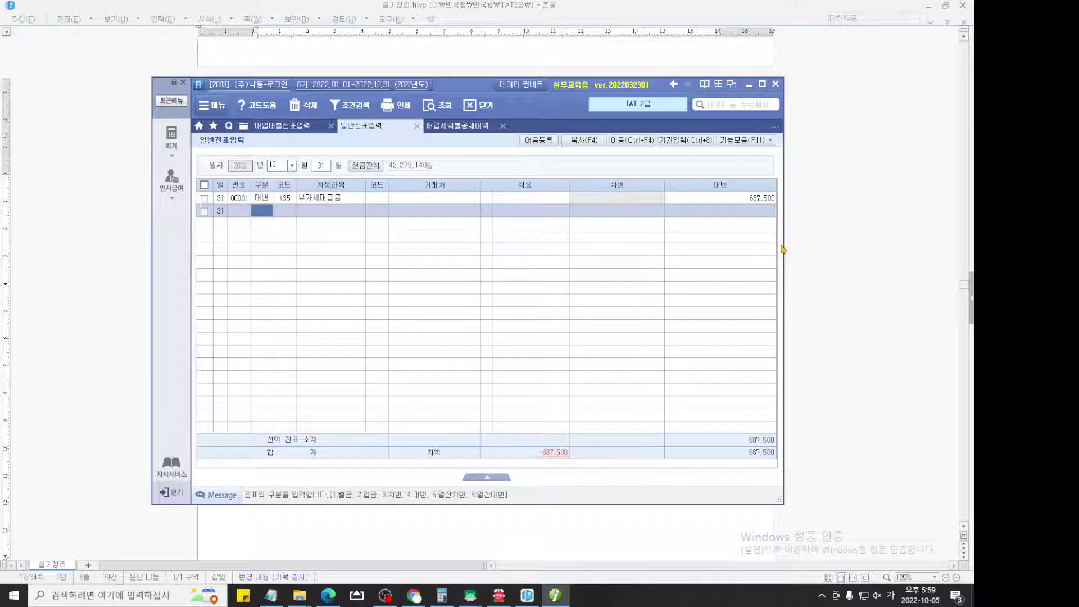
pyautogui.hotkey('ctrl', '2')
pyautogui.scroll(4, 586, 233)
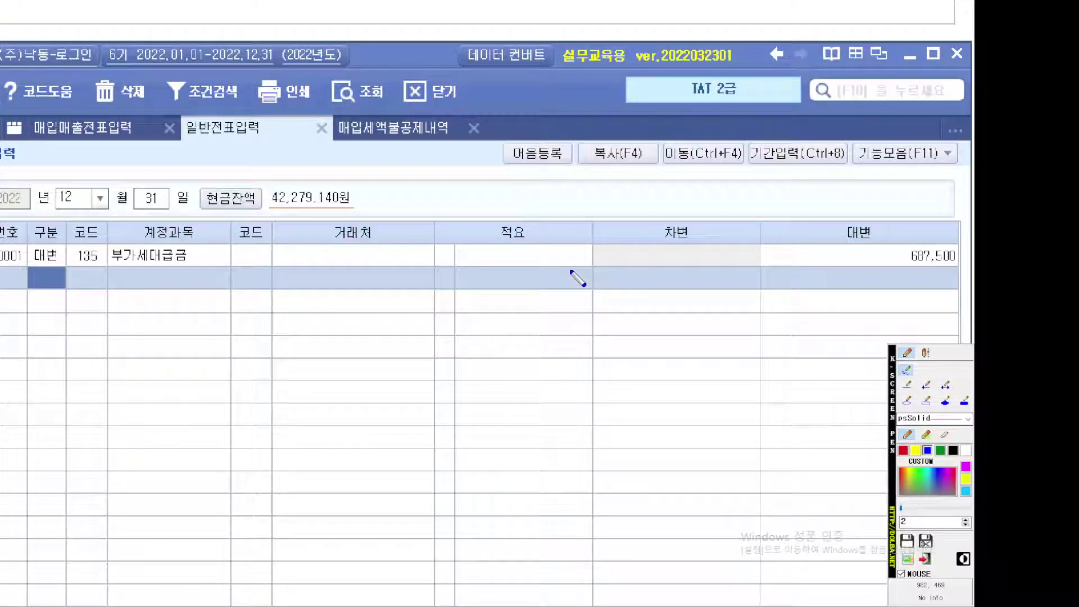
pyautogui.click(570, 271)
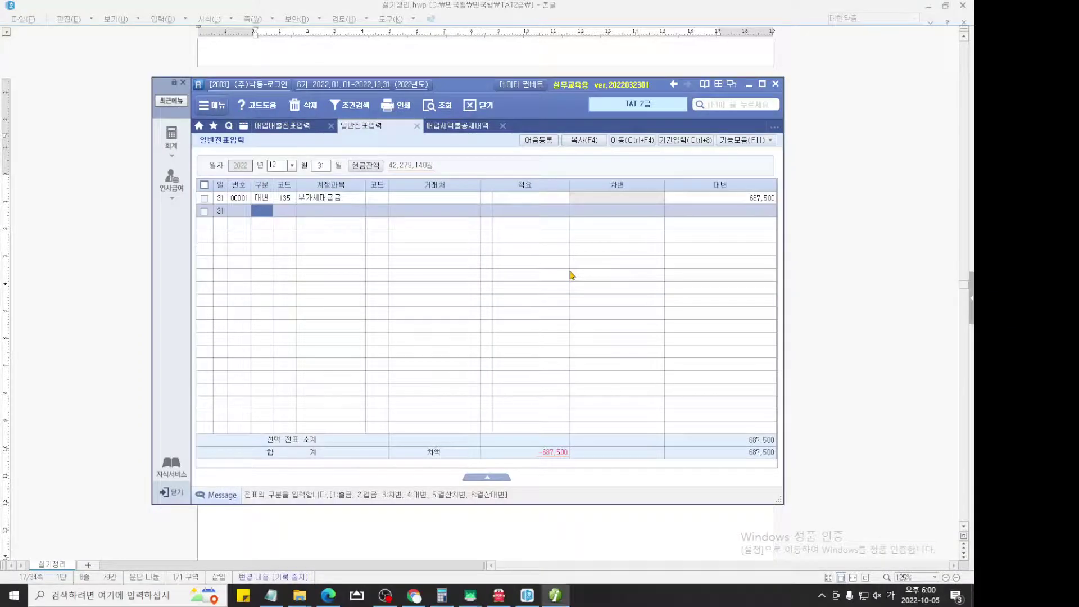
# Add a debit line for account 202 건물 with the amount 650,000 to the December 31 voucher.
pyautogui.write('3')
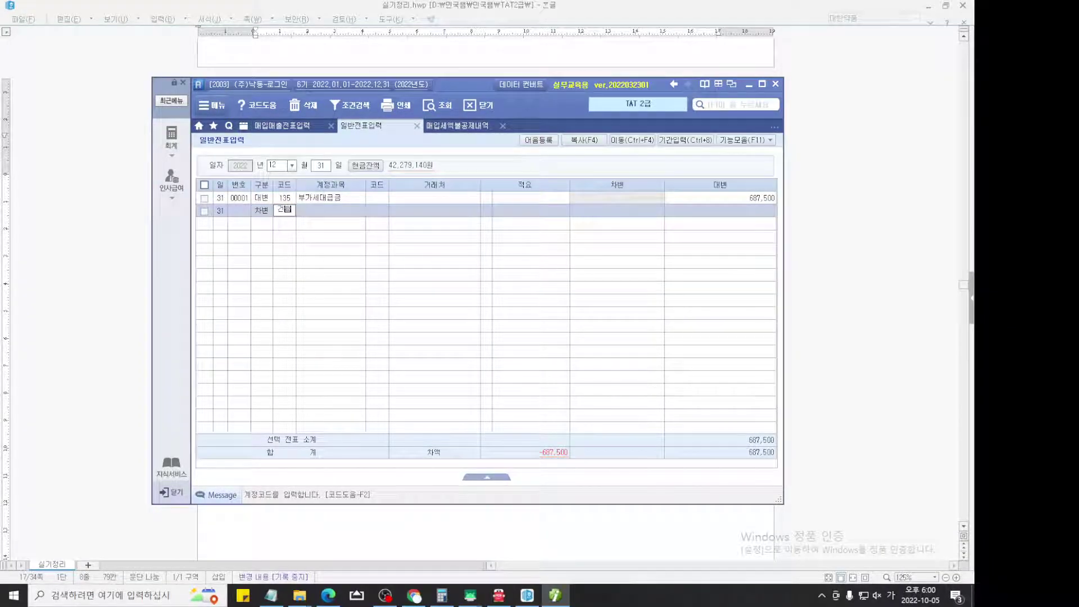
pyautogui.write('건물')
pyautogui.press('Return')
pyautogui.press('Down')
pyautogui.press('Return')
pyautogui.press('Return')
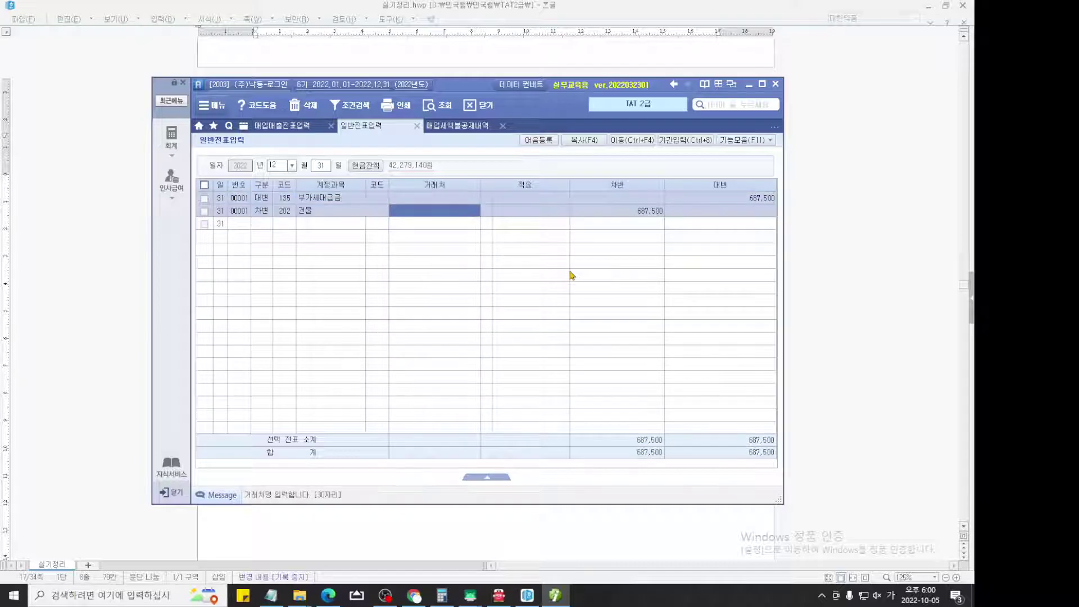
pyautogui.press('Return')
pyautogui.press('Return')
pyautogui.write('64')
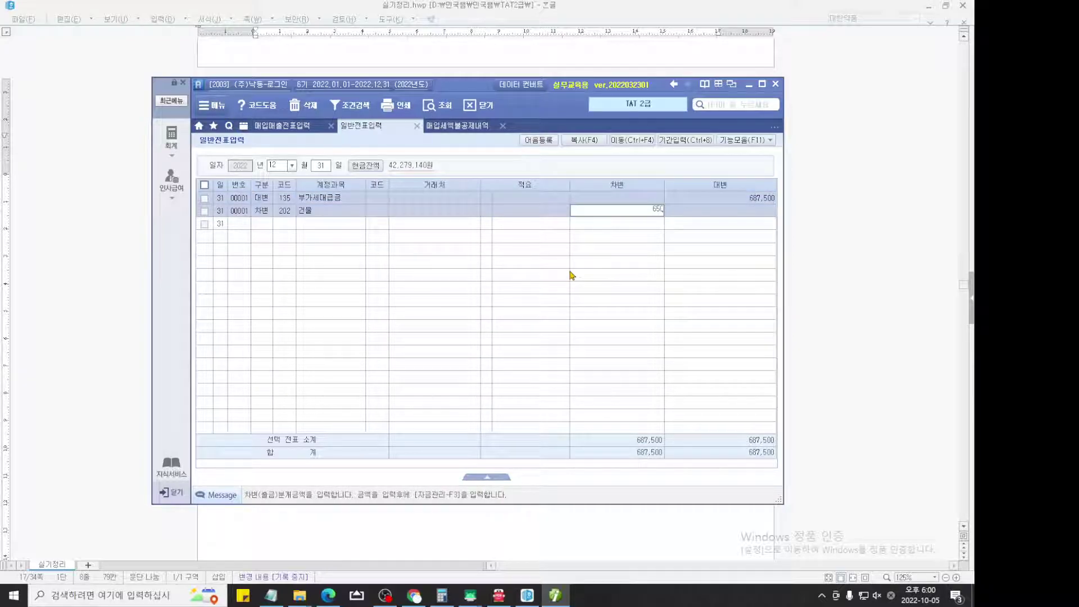
pyautogui.write('0000')
pyautogui.press('Return')
# Add a debit line for account 206 기계장치 with the amount 37,500 to the December 31 voucher.
pyautogui.write('3')
pyautogui.press('Return')
pyautogui.write('206')
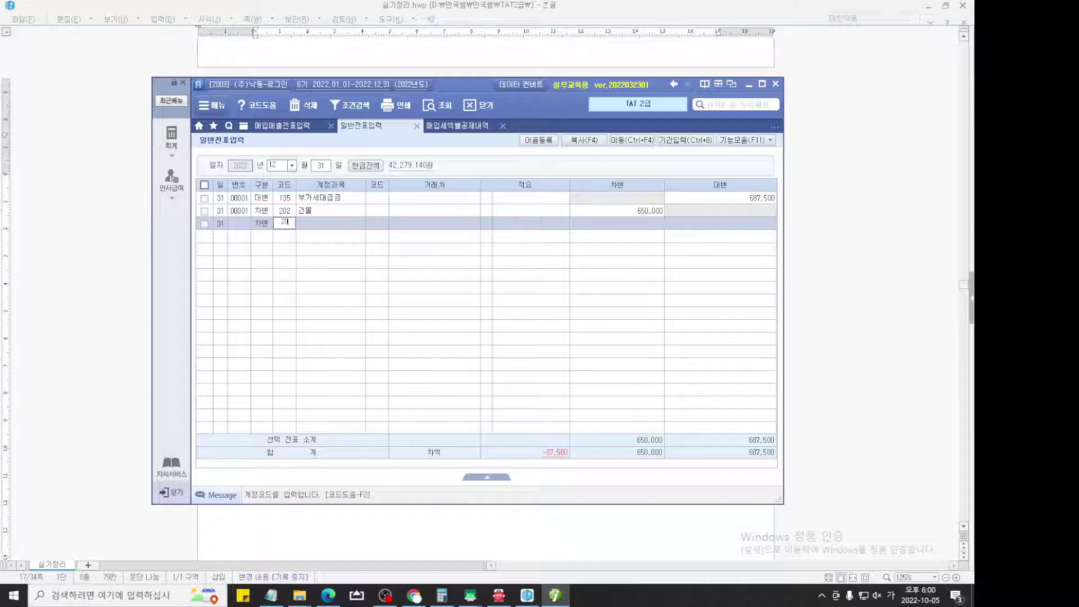
pyautogui.press('Return')
pyautogui.press('Return')
pyautogui.press('Return')
pyautogui.press('Return')
pyautogui.write('37,50')
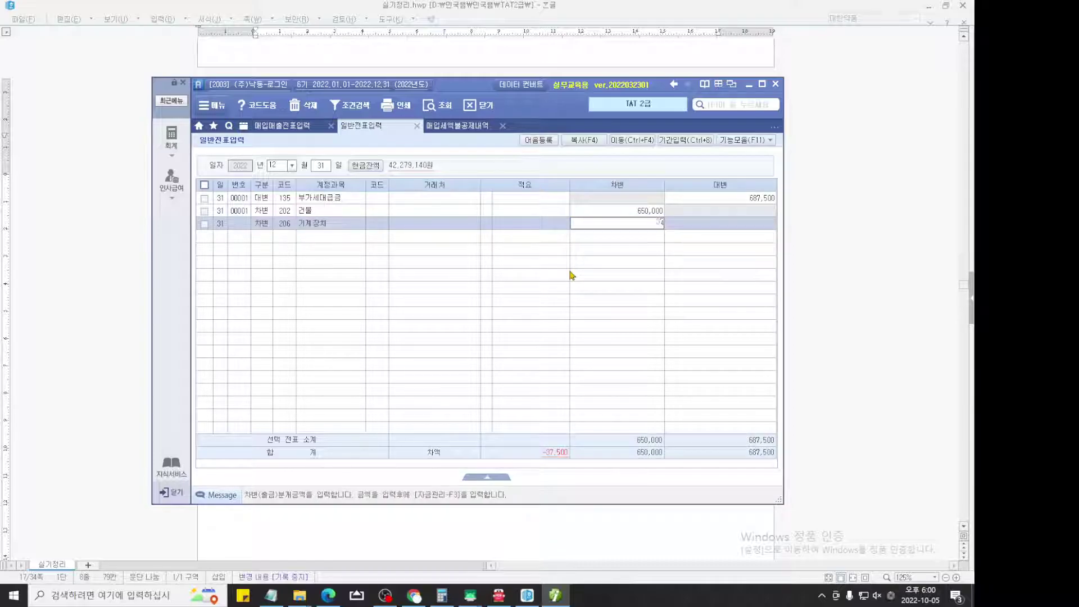
pyautogui.write('0')
pyautogui.press('Return')
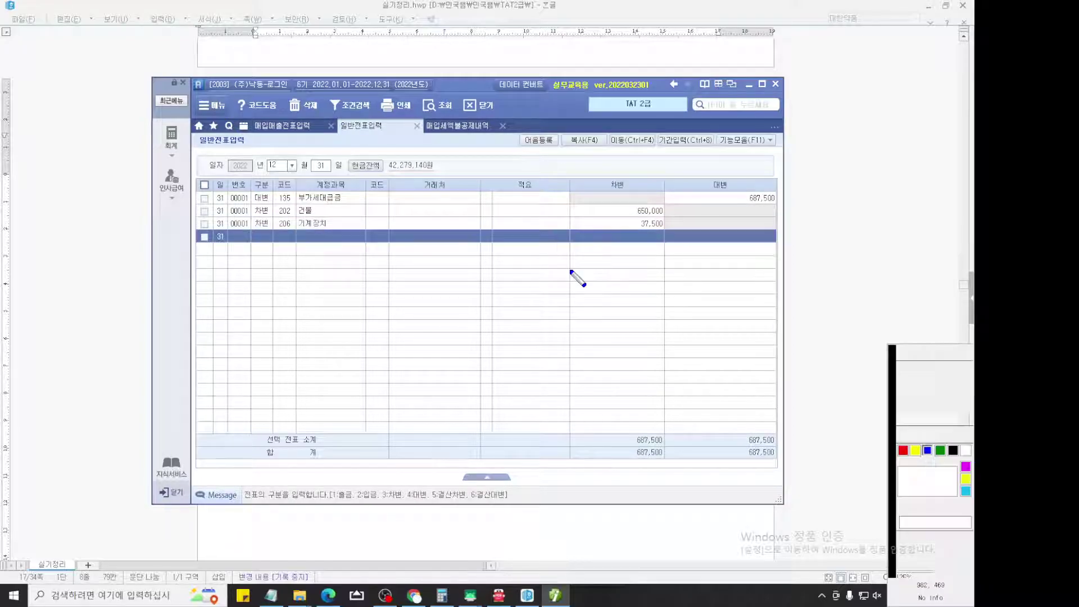